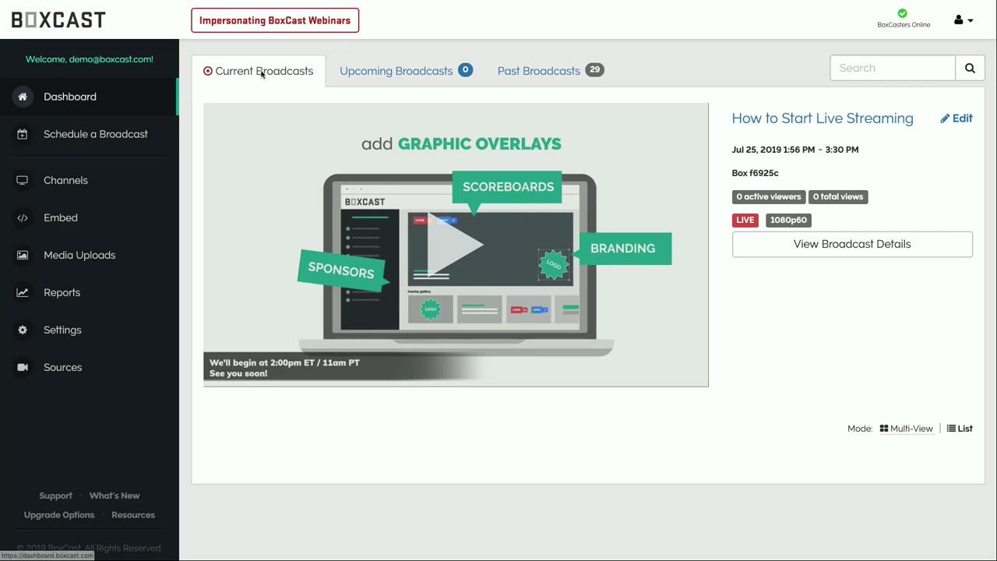
# Open the details of the current broadcast How to Start Live Streaming and review its controls, source and destinations
pyautogui.click(871, 248)
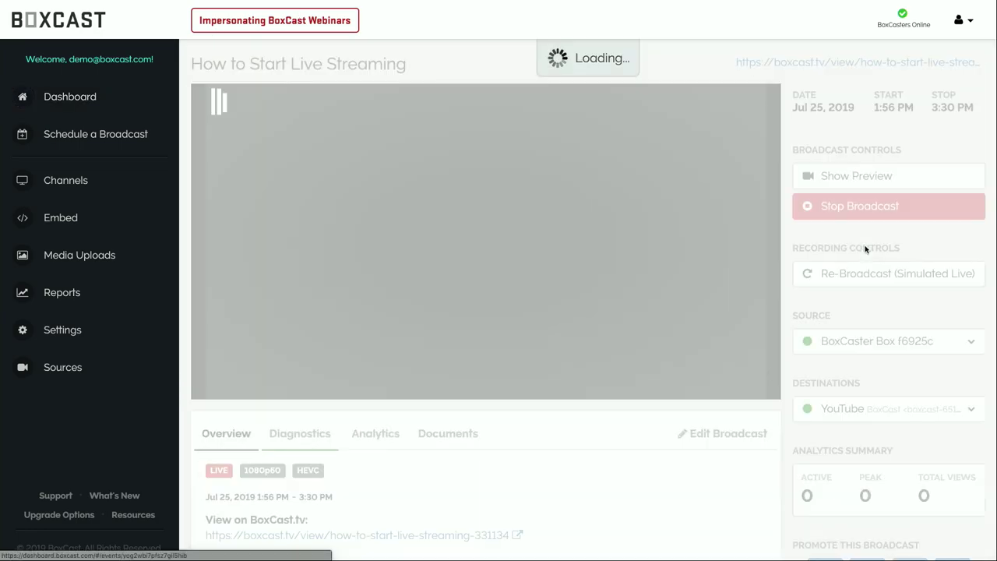
pyautogui.scroll(-1, 866, 248)
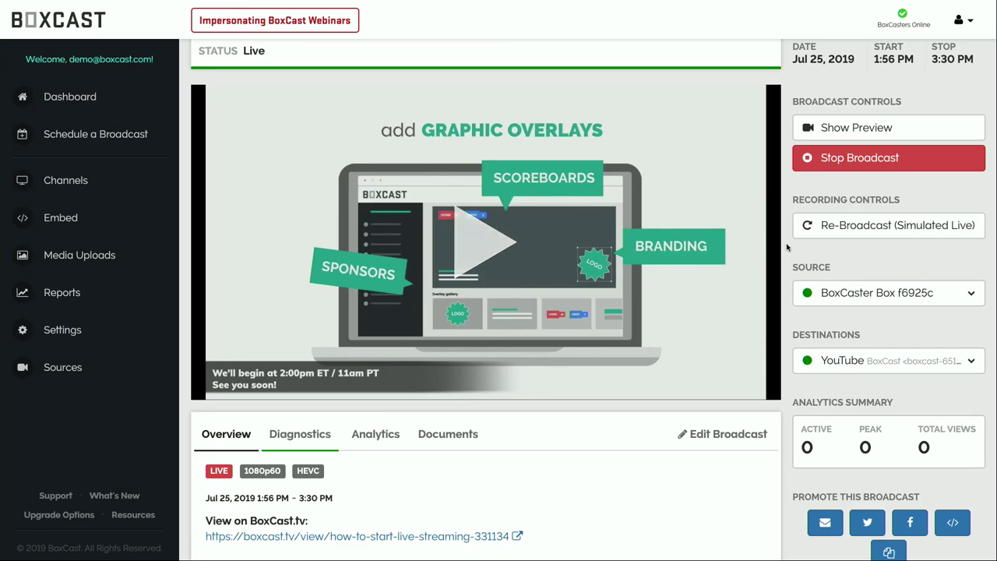
pyautogui.scroll(-1, 787, 248)
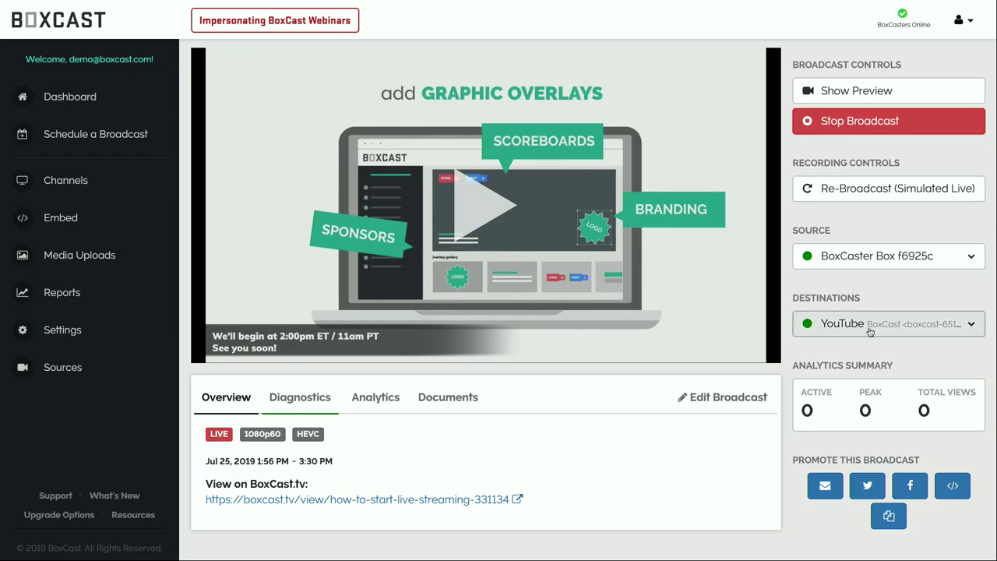
# Return to the dashboard and look through the upcoming and past broadcasts
pyautogui.click(87, 97)
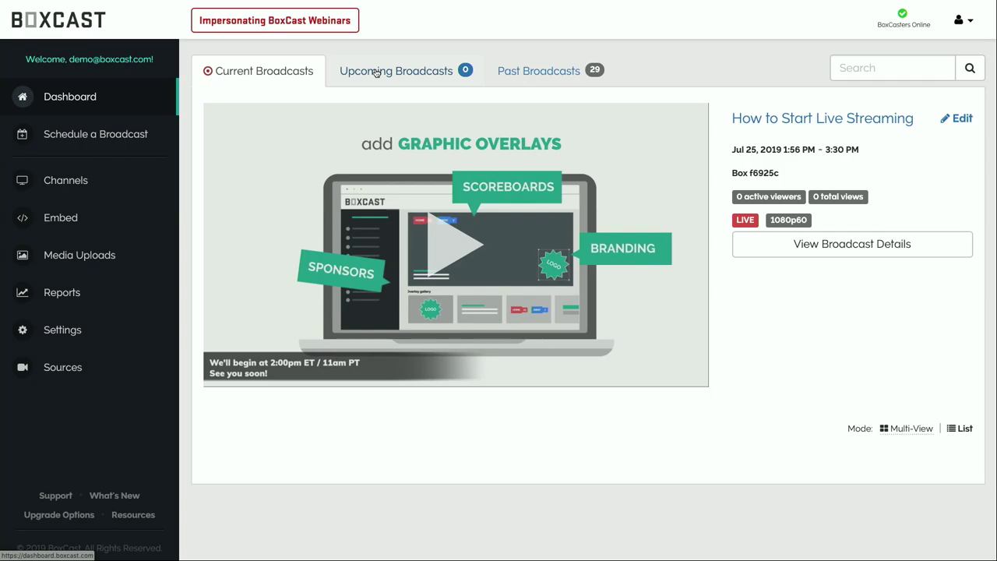
pyautogui.click(377, 71)
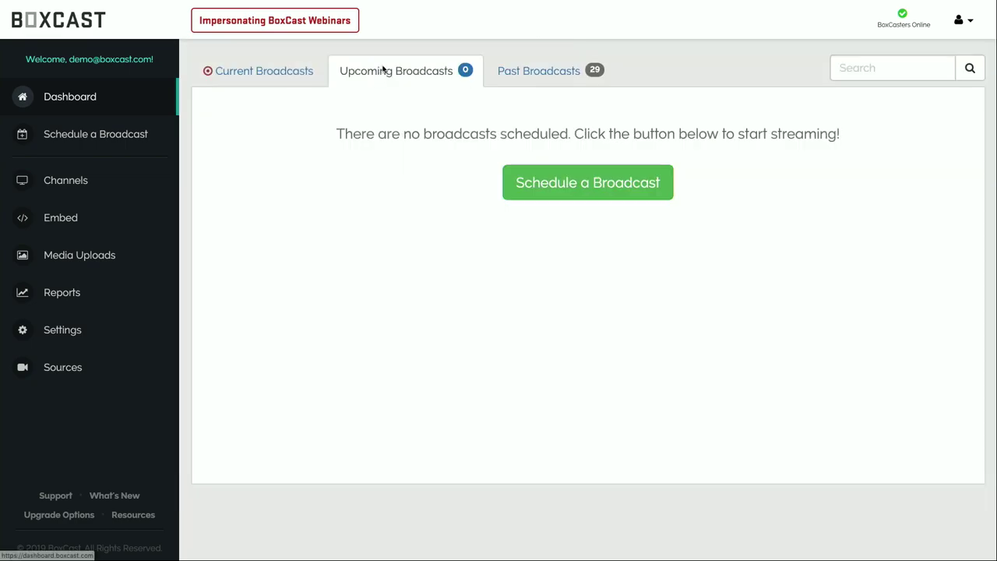
pyautogui.click(557, 78)
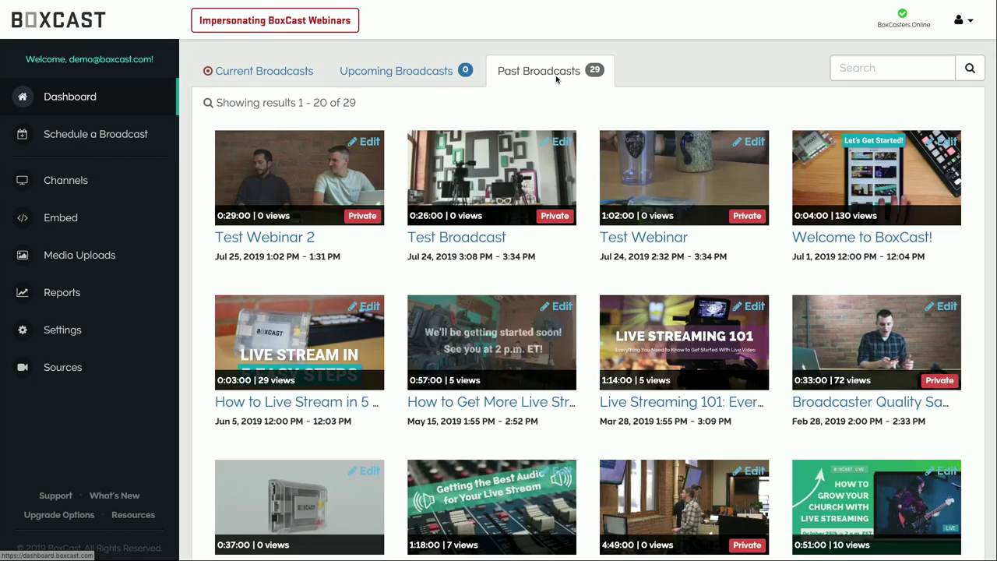
pyautogui.scroll(-4, 518, 278)
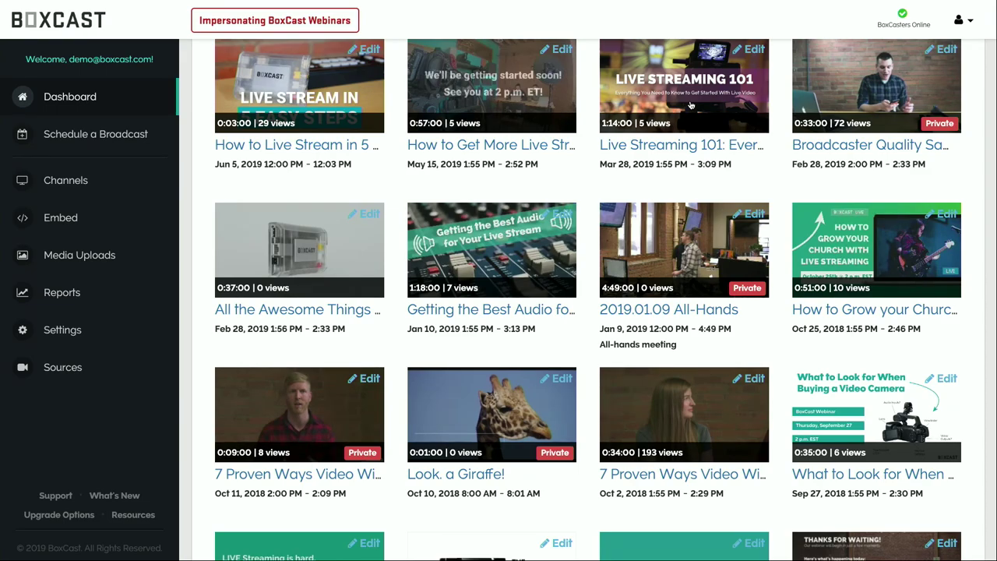
pyautogui.click(66, 99)
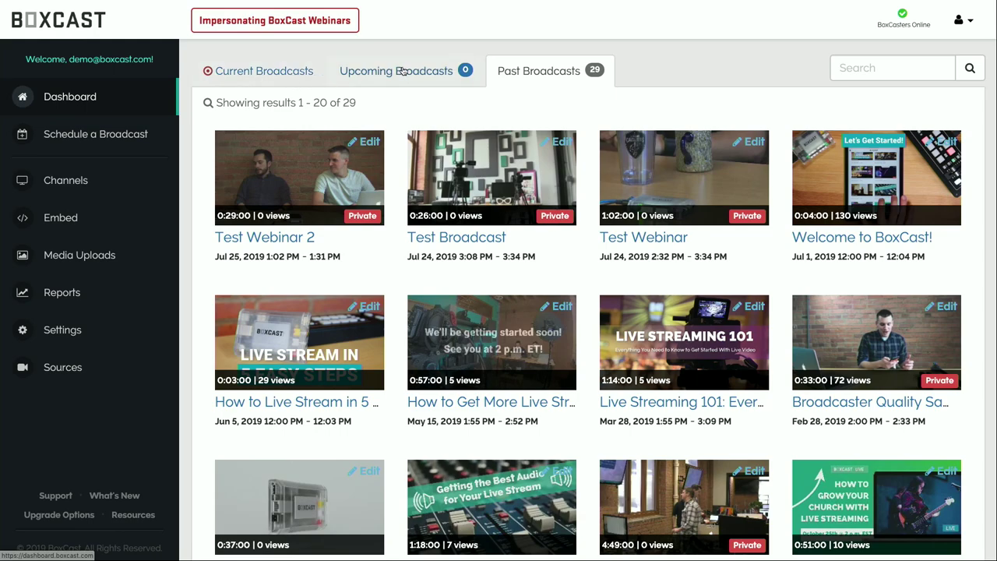
# Start scheduling a new broadcast from the upcoming broadcasts and name it "My first live stream"
pyautogui.click(402, 70)
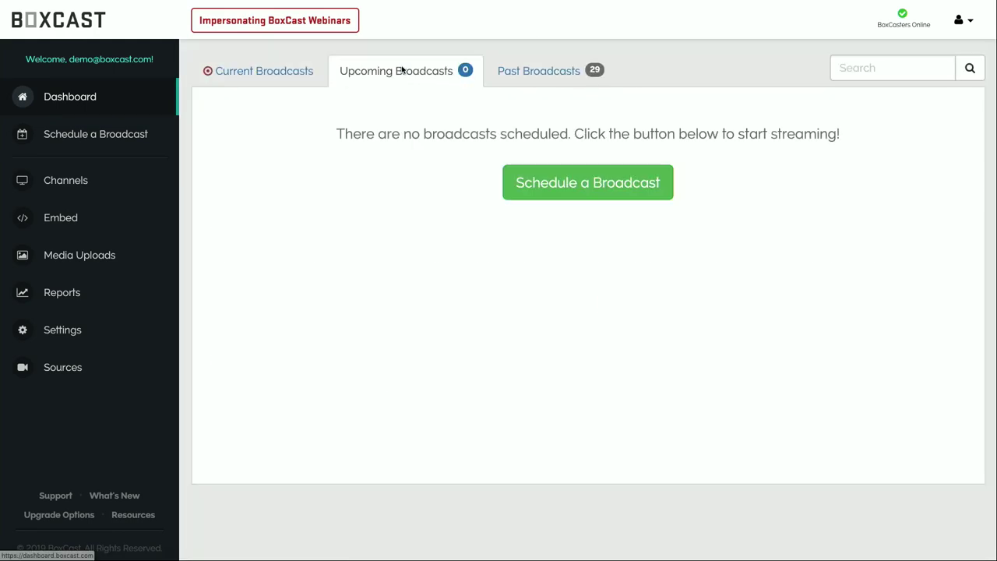
pyautogui.click(548, 181)
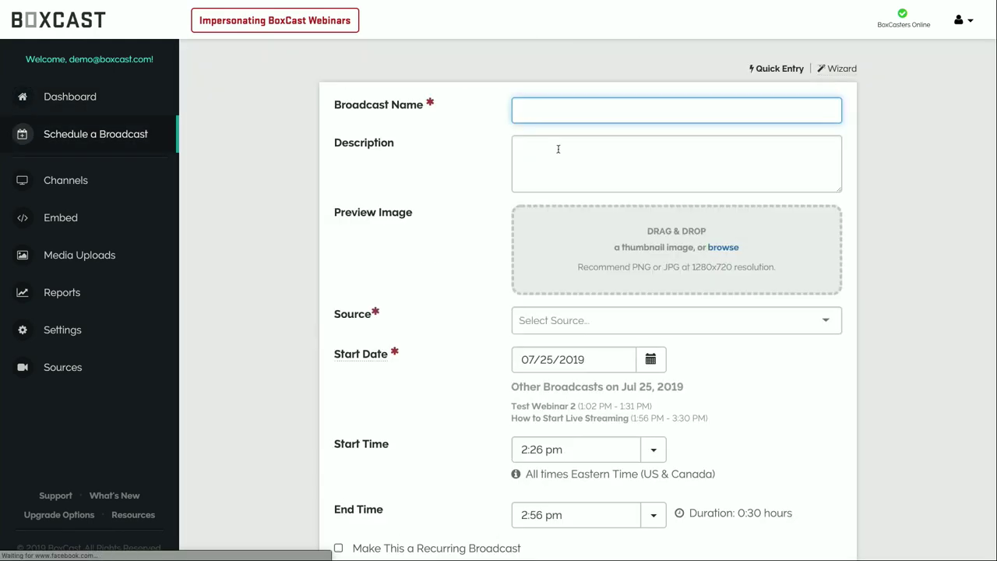
pyautogui.write('My first live stream')
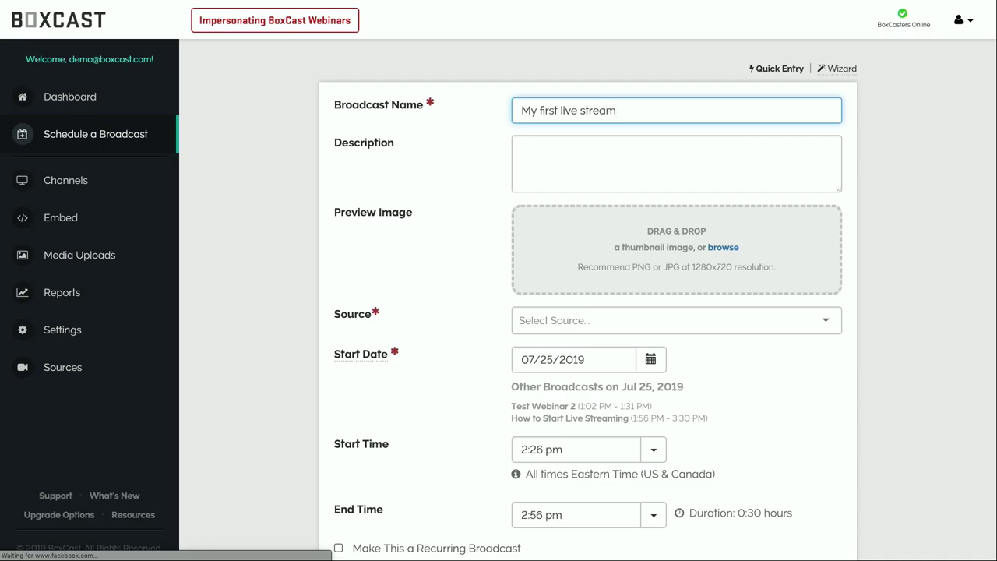
pyautogui.hotkey('ctrl', '+')
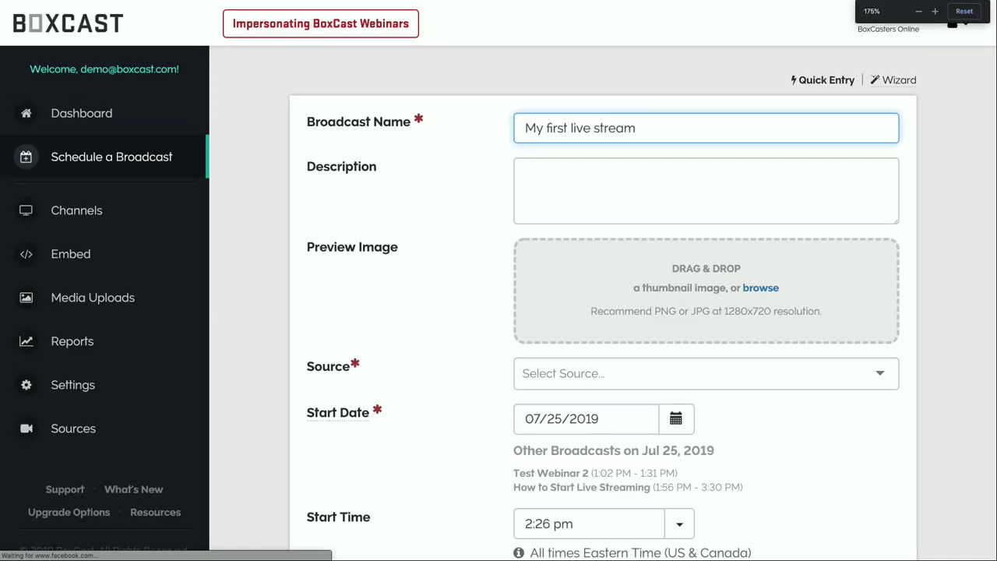
# Set the broadcast's source to Box 89a422
pyautogui.scroll(-3, 604, 312)
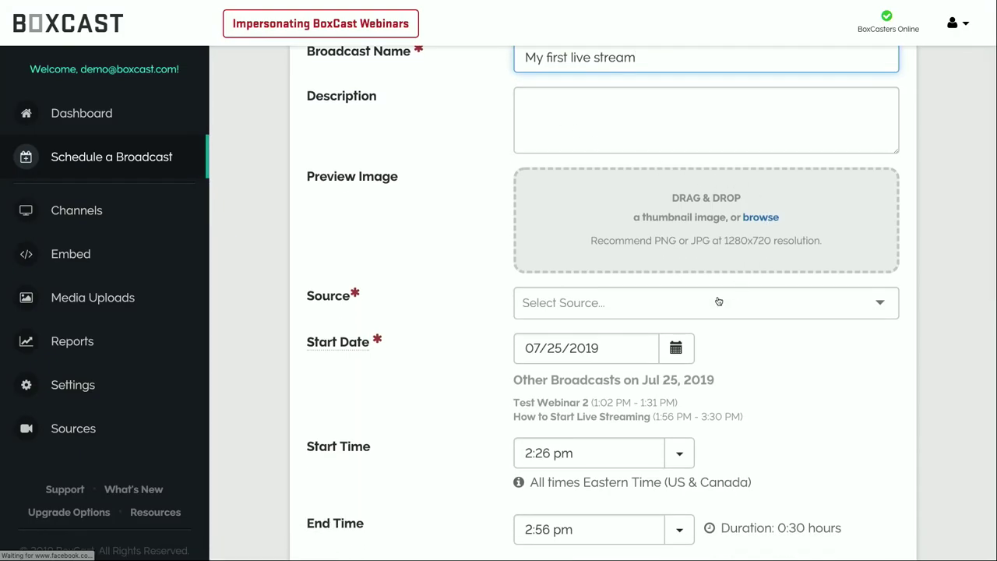
pyautogui.click(717, 300)
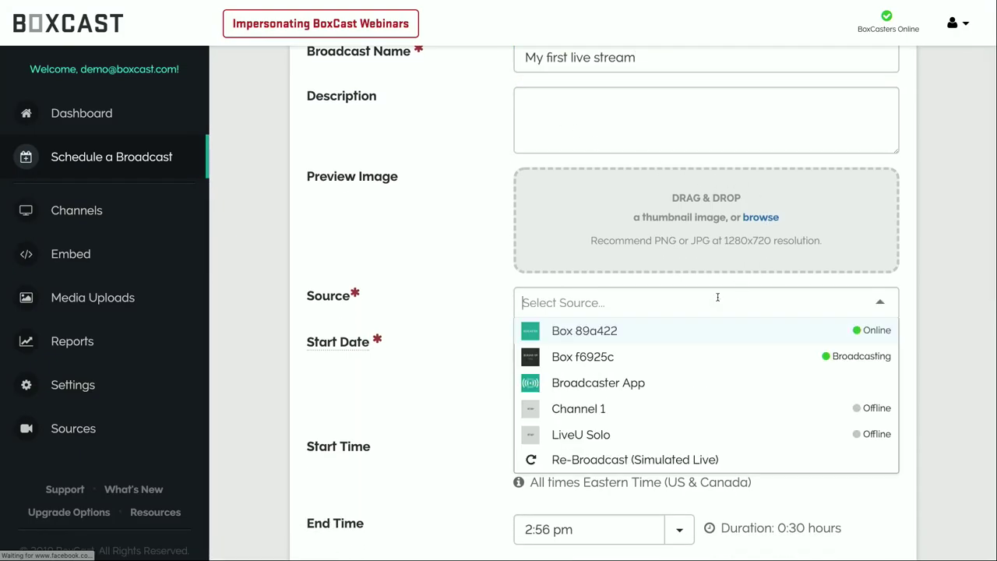
pyautogui.click(679, 336)
pyautogui.click(777, 316)
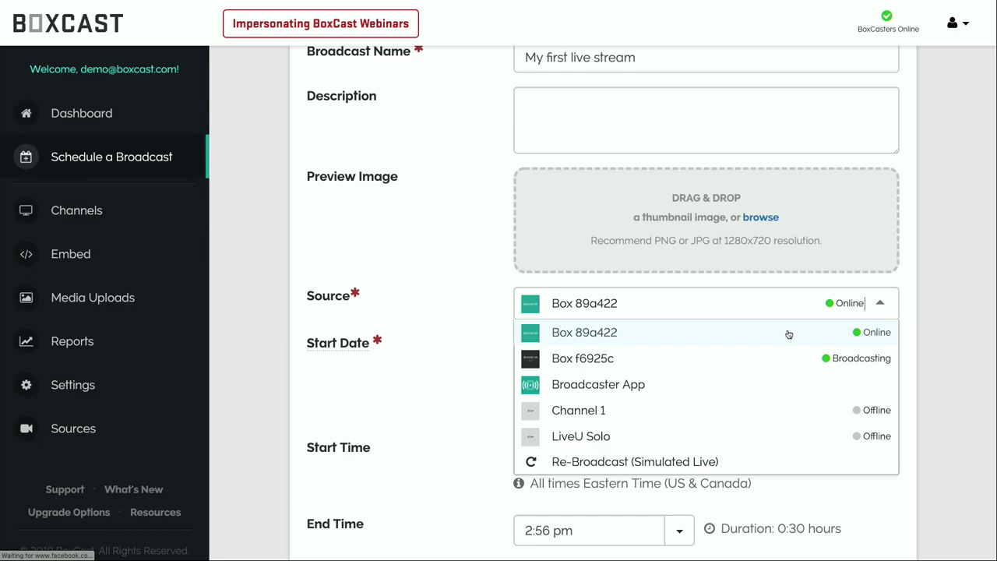
pyautogui.click(788, 333)
# Examine the broadcast's start date, start time and end time settings
pyautogui.scroll(-1, 820, 399)
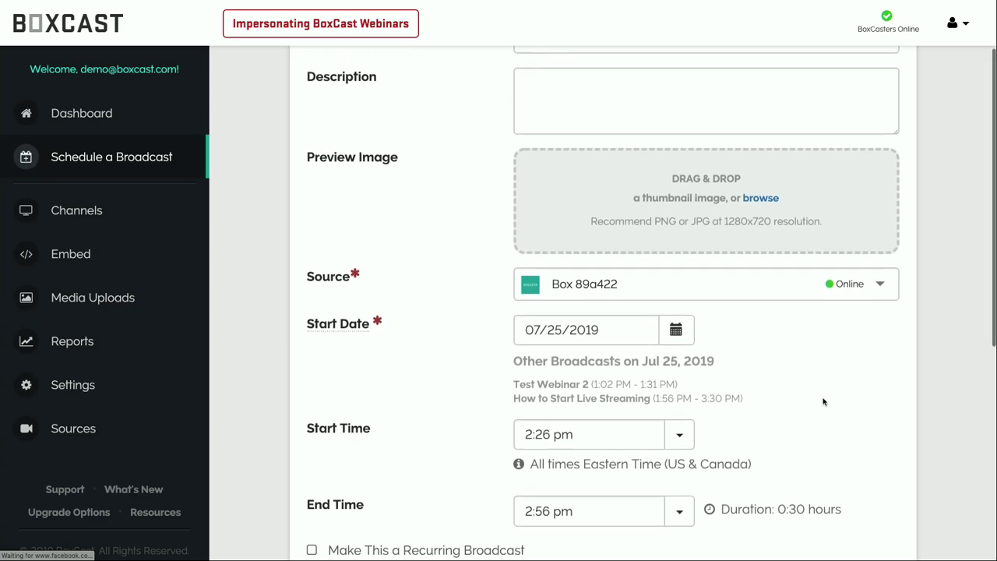
pyautogui.scroll(-3, 824, 402)
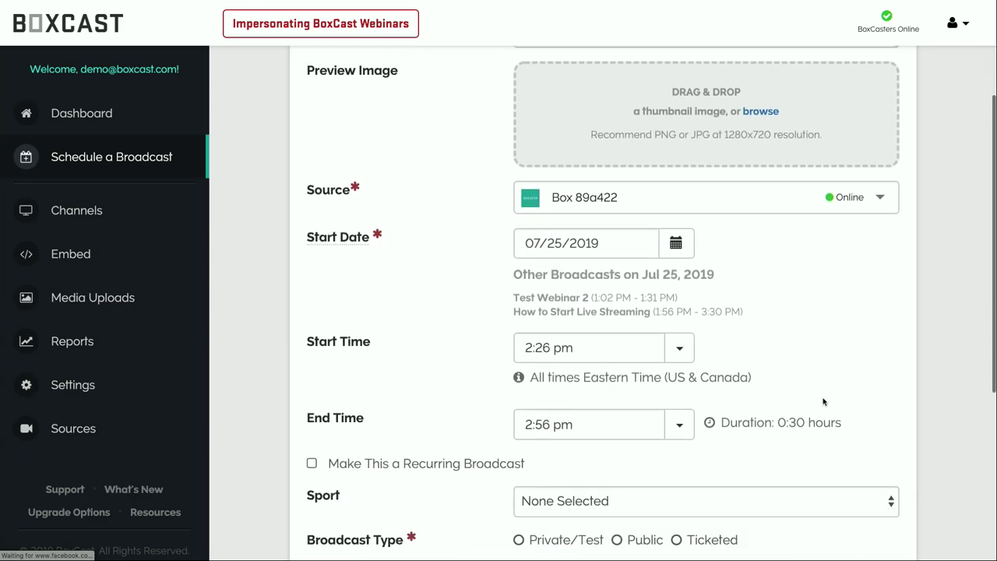
pyautogui.scroll(-1, 824, 402)
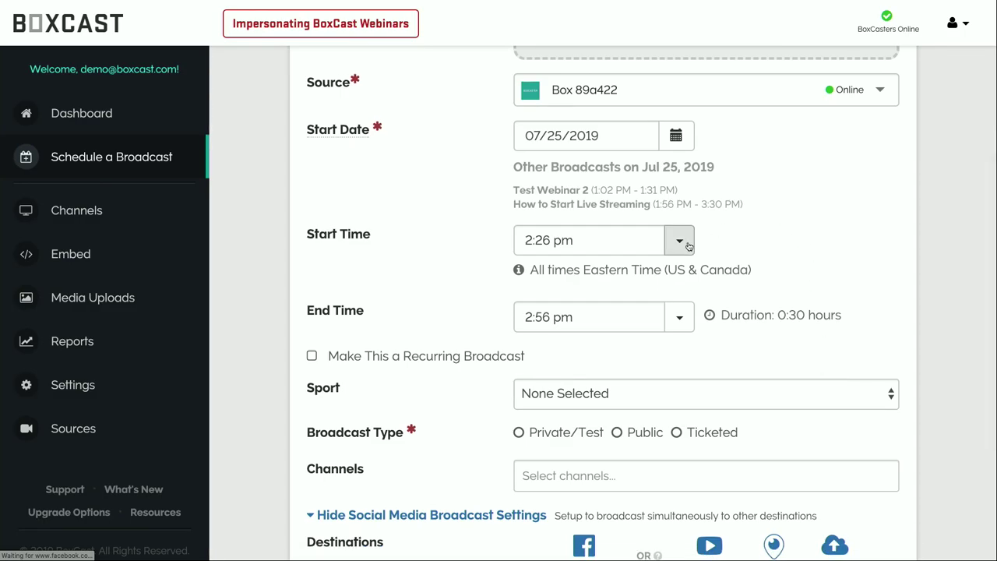
pyautogui.scroll(-1, 689, 247)
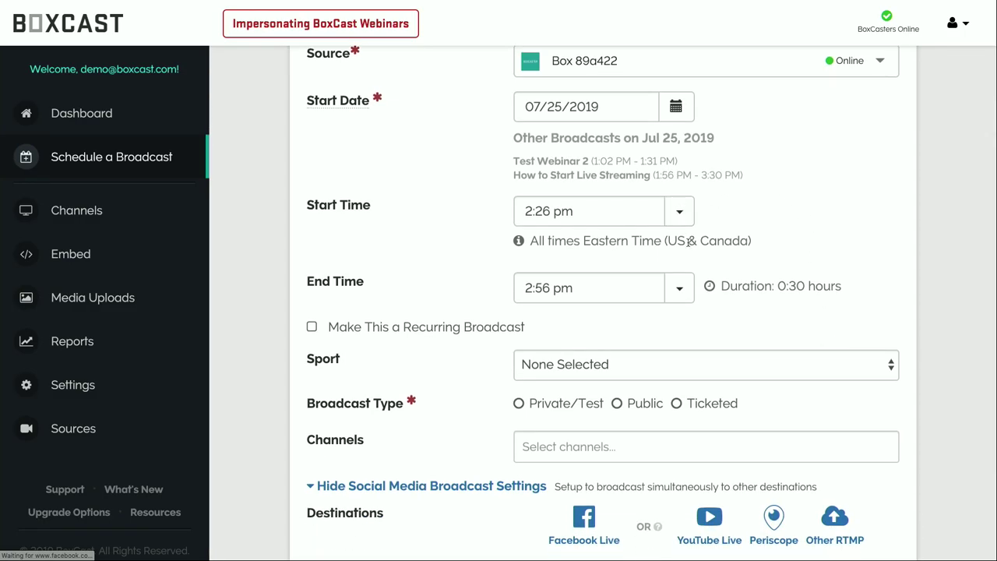
pyautogui.scroll(-1, 809, 204)
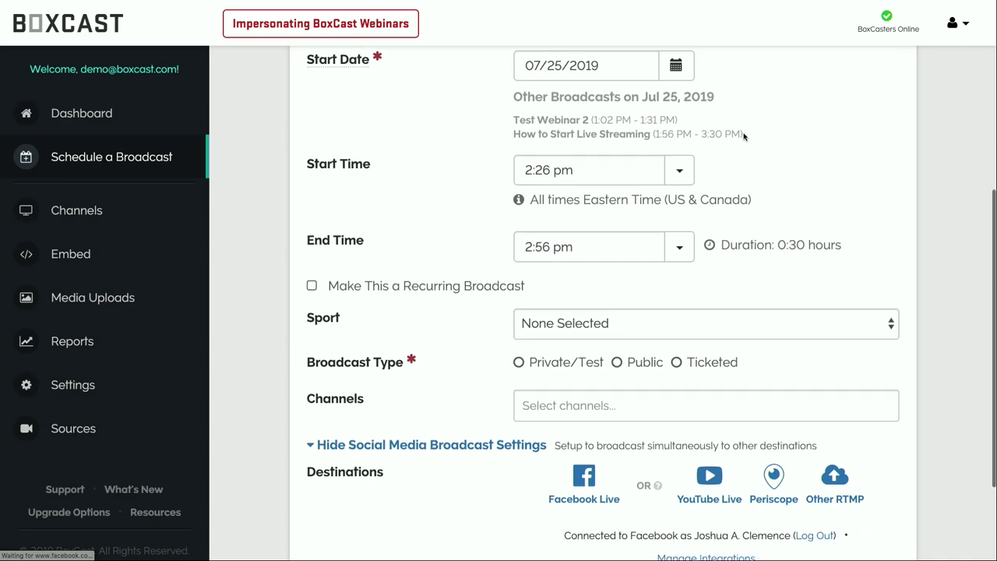
pyautogui.click(684, 168)
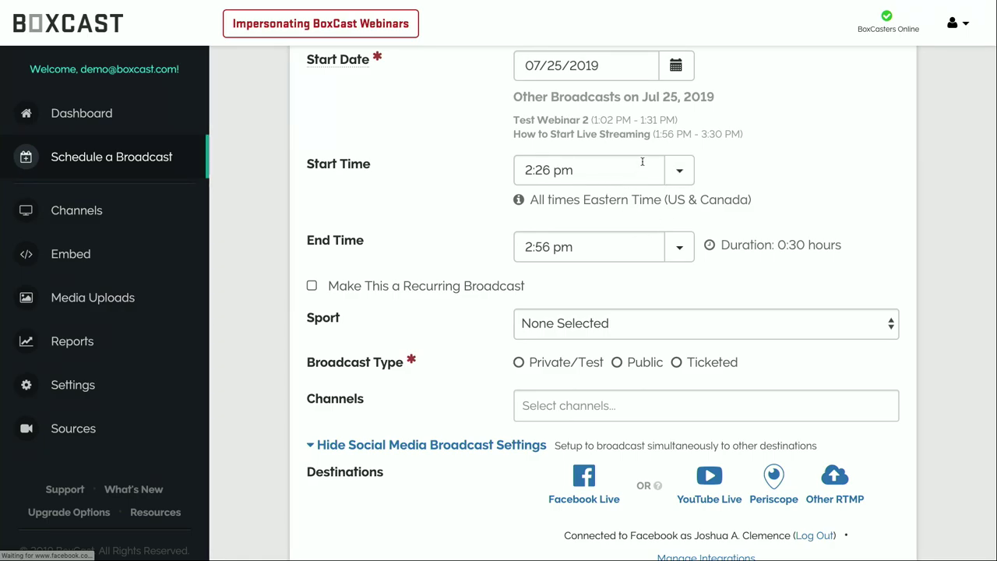
# Make the broadcast recurring to view its repeat options, and turn recurrence off again
pyautogui.click(310, 286)
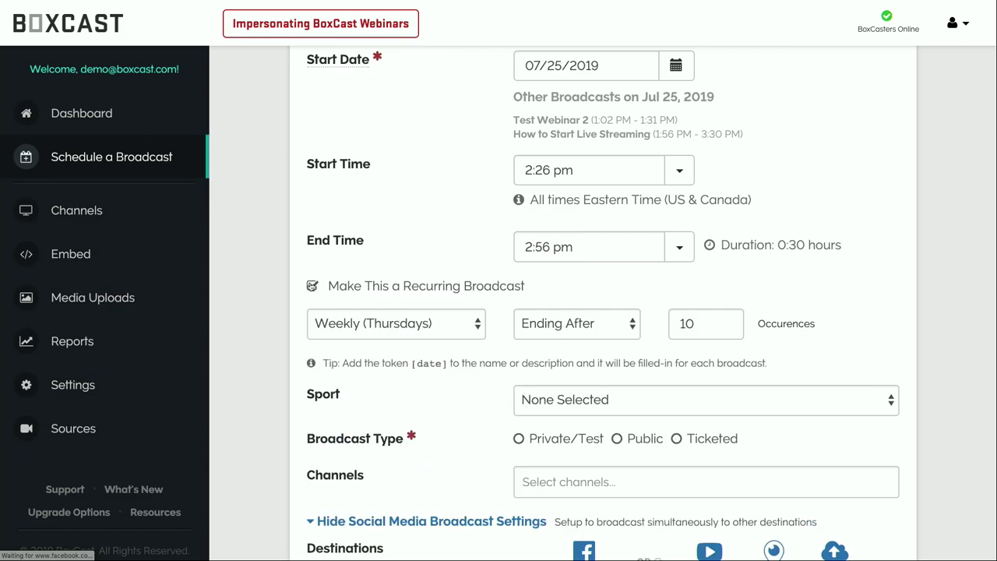
pyautogui.scroll(-1, 312, 265)
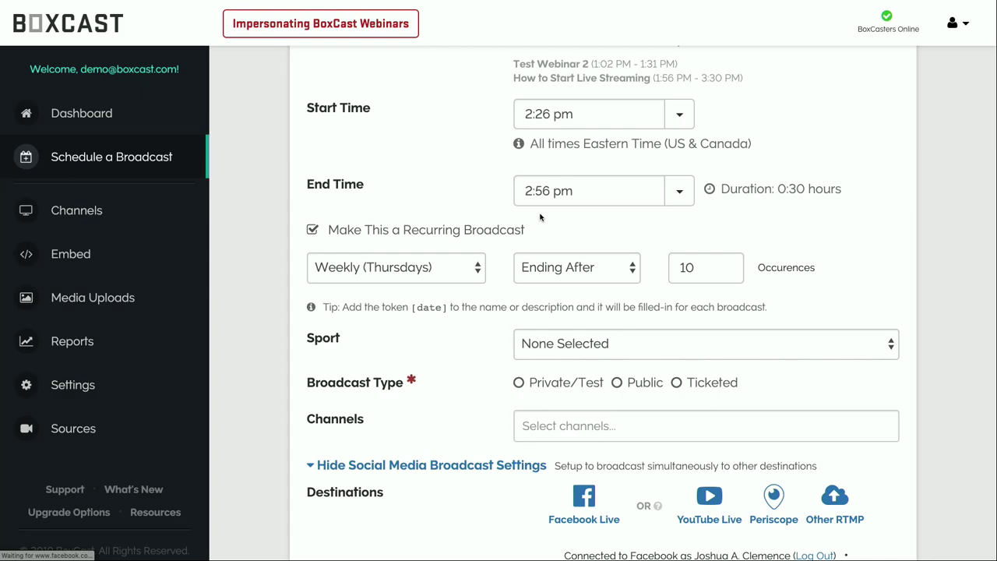
pyautogui.scroll(-2, 544, 221)
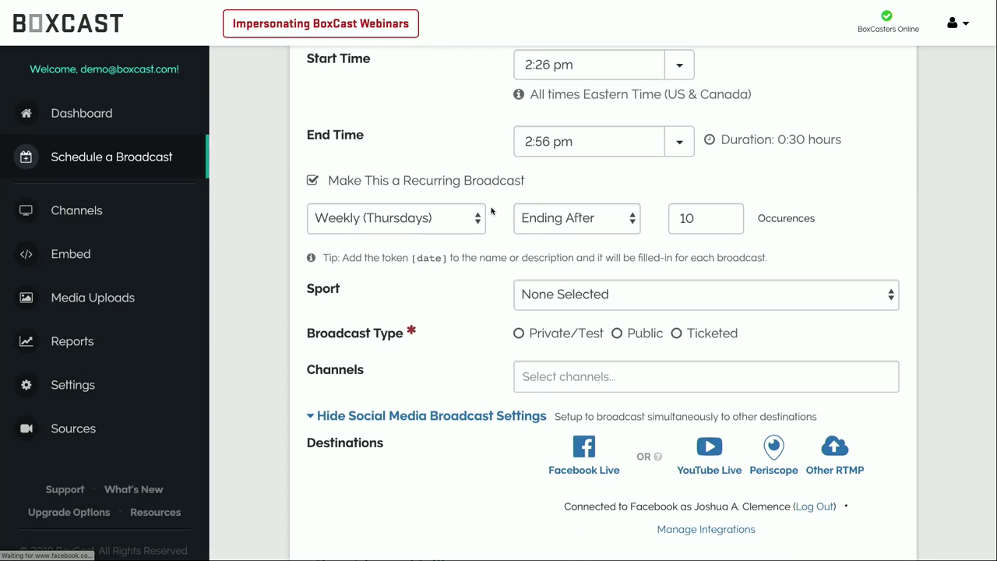
pyautogui.click(353, 182)
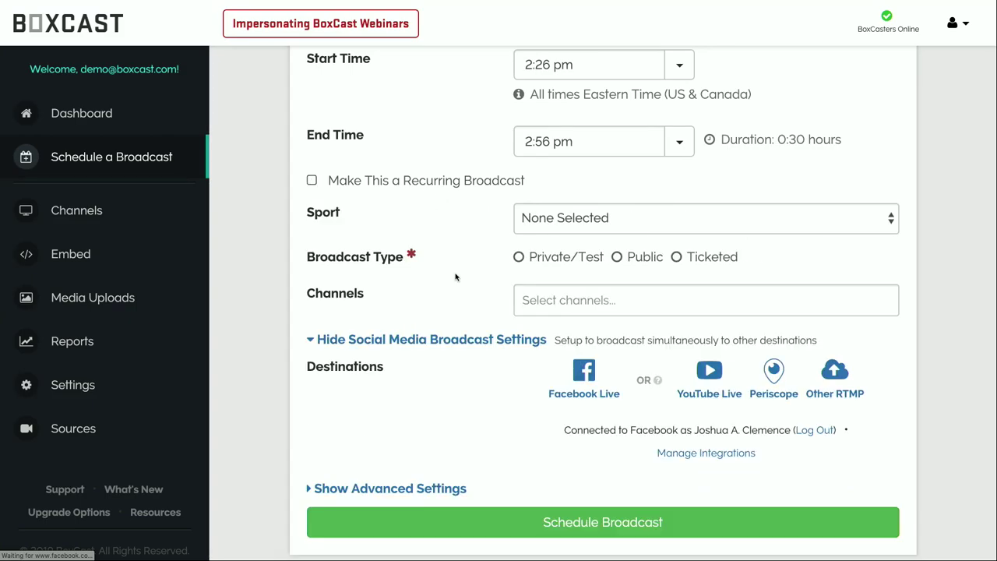
# Add Facebook Live as a destination to view its posting options, and remove it again
pyautogui.scroll(-1, 457, 275)
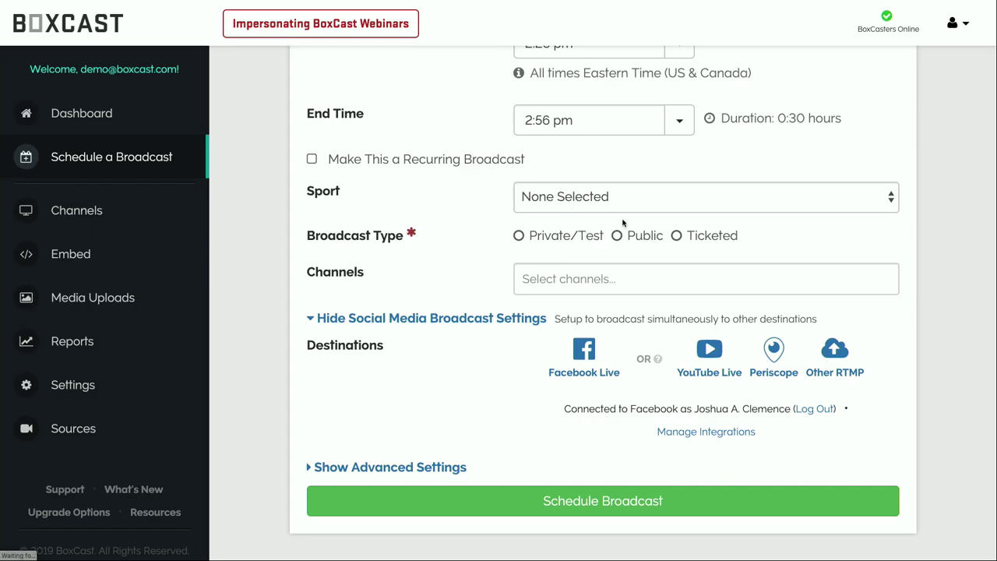
pyautogui.scroll(-1, 636, 317)
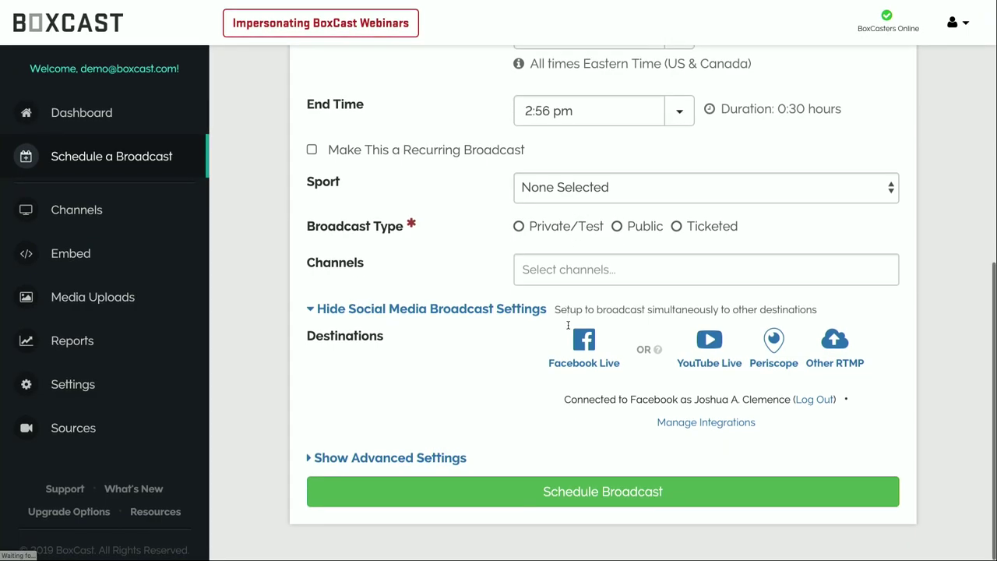
pyautogui.click(591, 354)
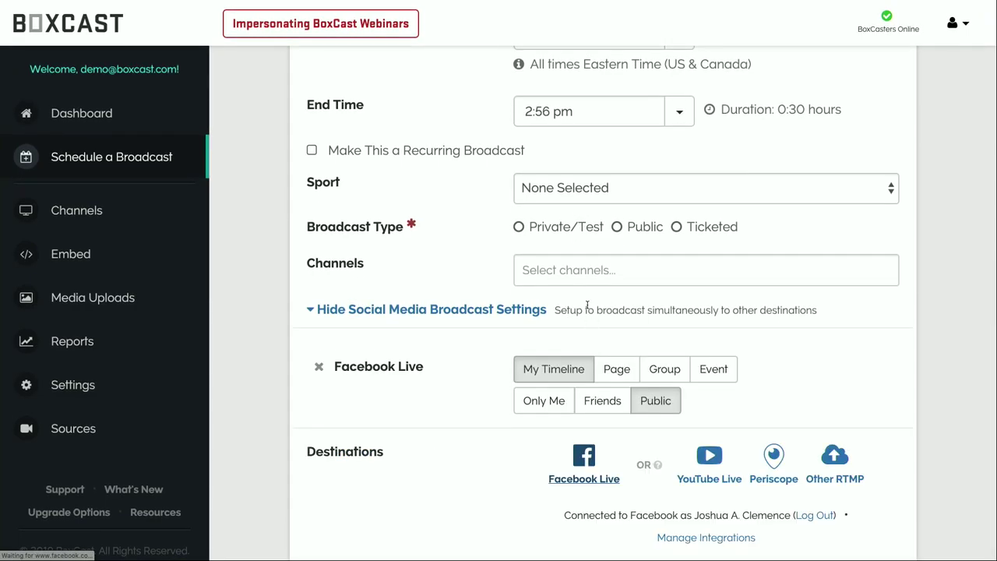
pyautogui.scroll(-1, 588, 306)
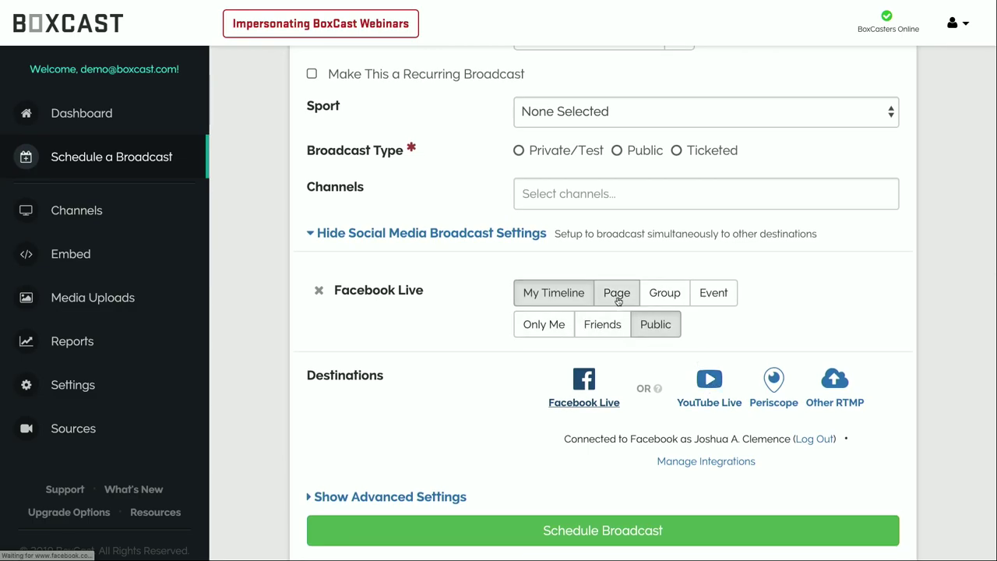
pyautogui.click(320, 290)
# Add YouTube Live as a destination, check its account and privacy options, and remove it again
pyautogui.click(709, 343)
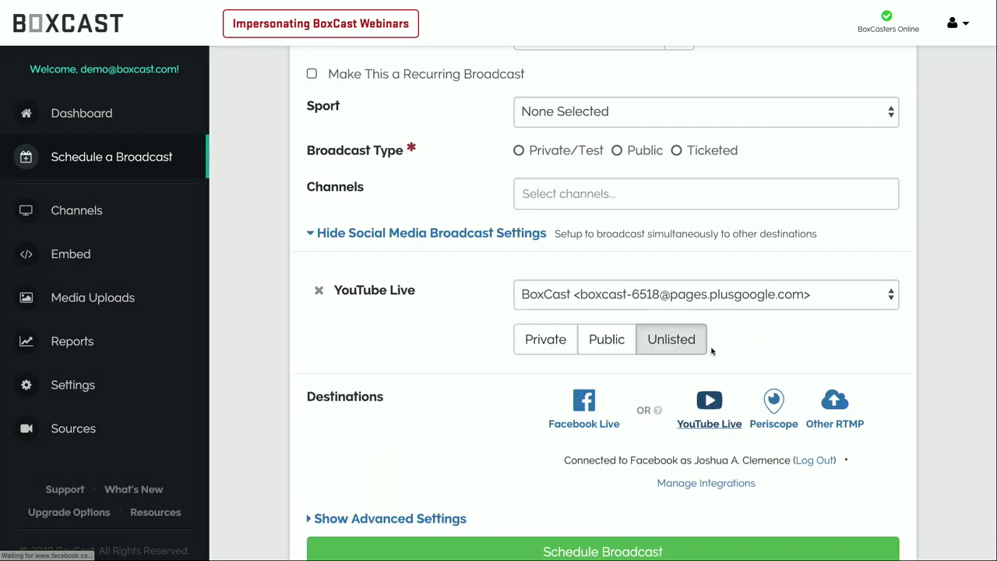
pyautogui.click(789, 306)
pyautogui.click(789, 304)
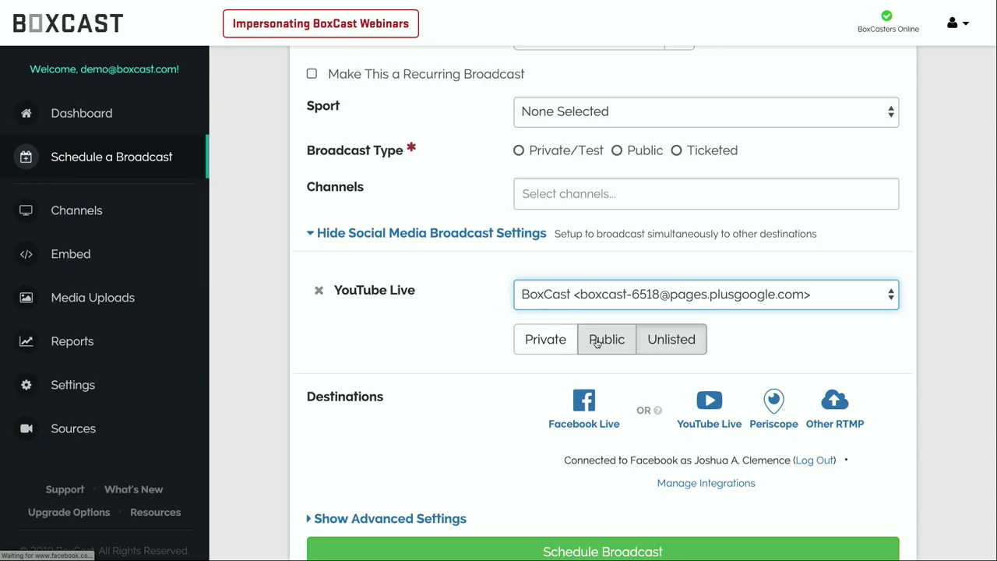
pyautogui.click(318, 291)
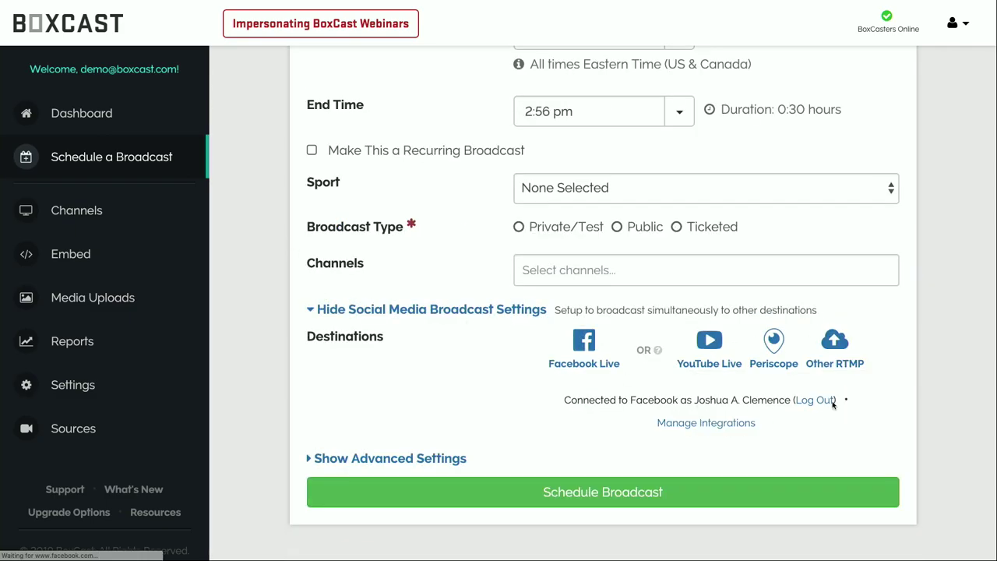
# Add Periscope destinations to view their account and tweet options, and remove them again
pyautogui.click(780, 352)
pyautogui.click(774, 399)
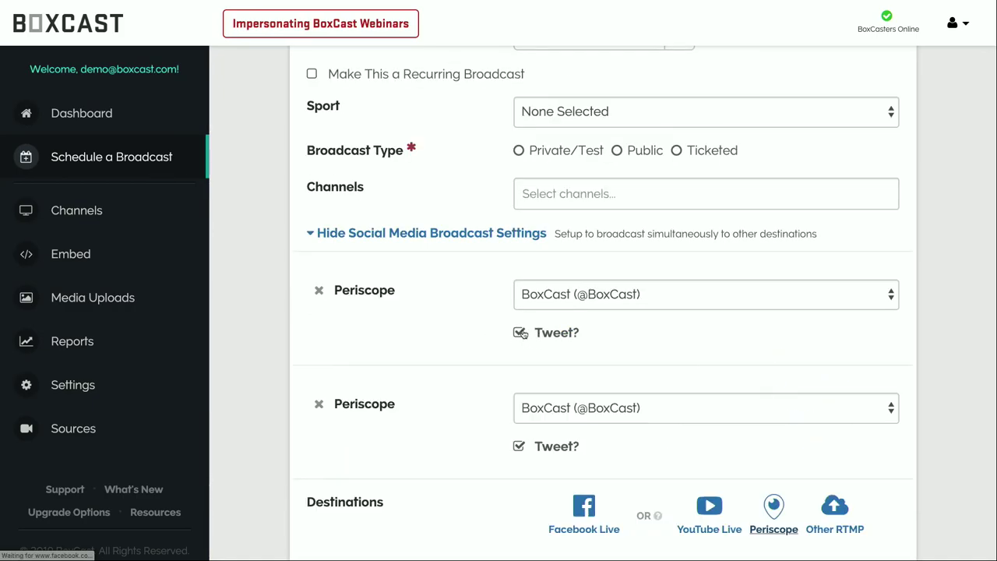
pyautogui.click(318, 290)
pyautogui.click(319, 291)
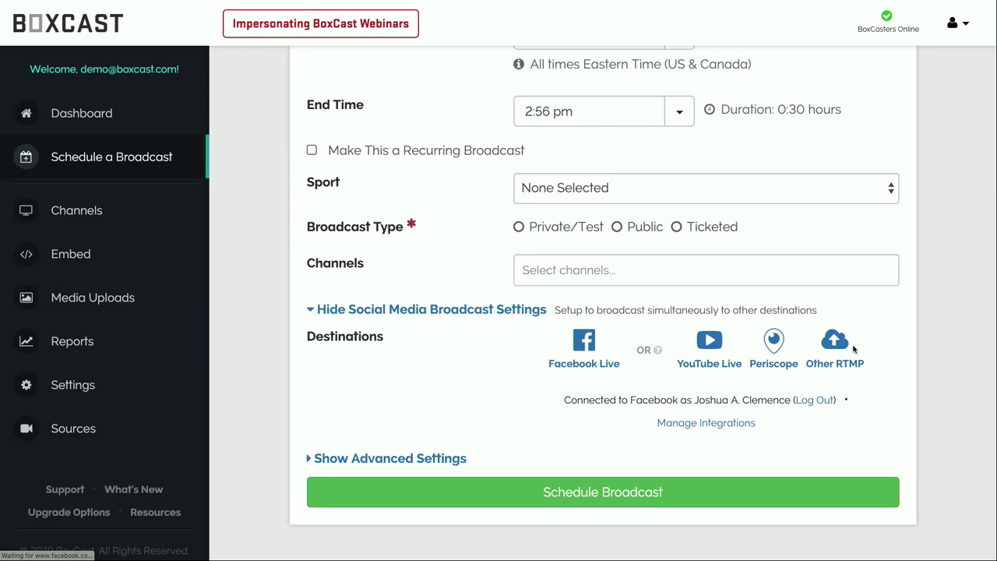
# Set the broadcast type to Public
pyautogui.click(617, 227)
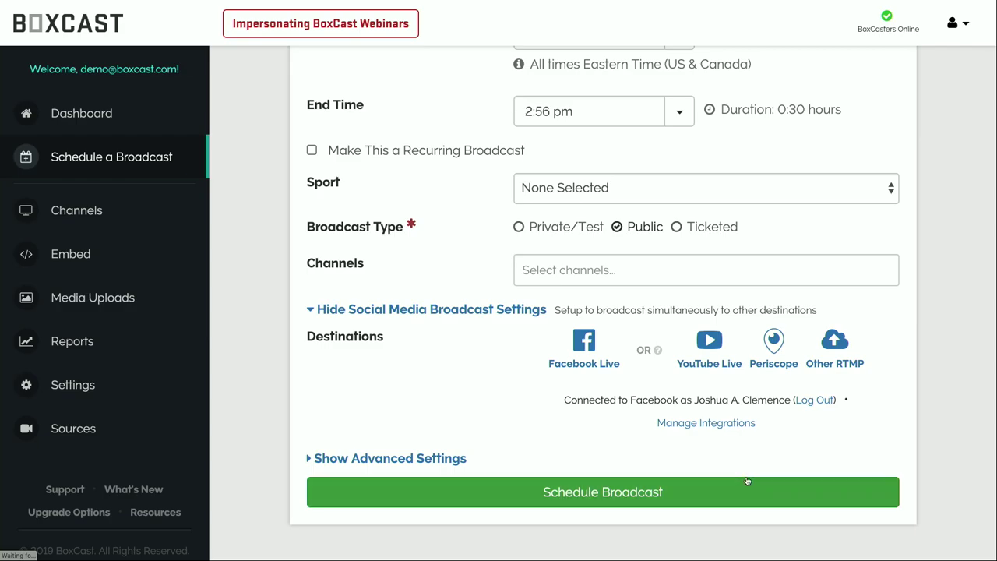
# Schedule the public broadcast and return to the dashboard's current broadcasts
pyautogui.click(724, 488)
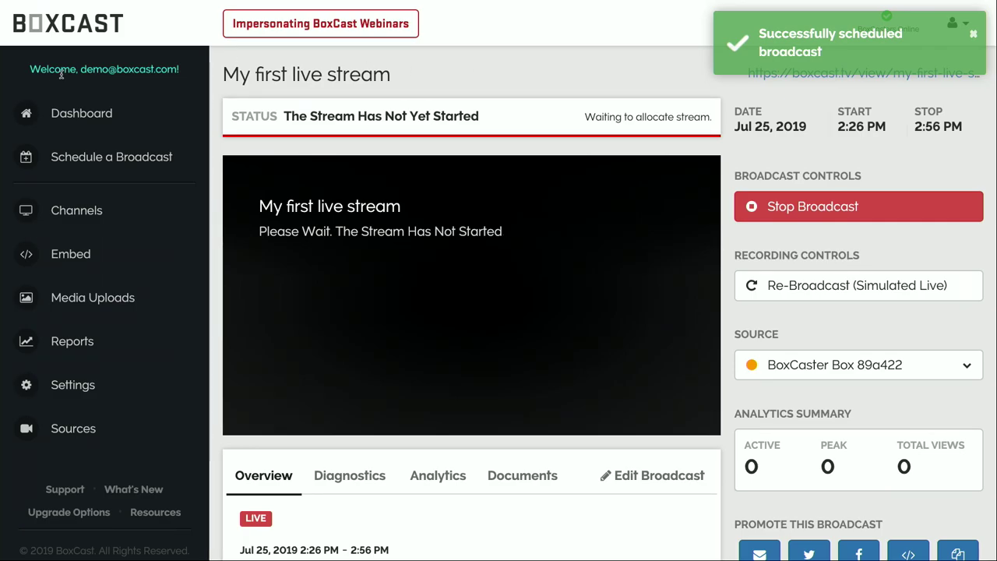
pyautogui.click(70, 106)
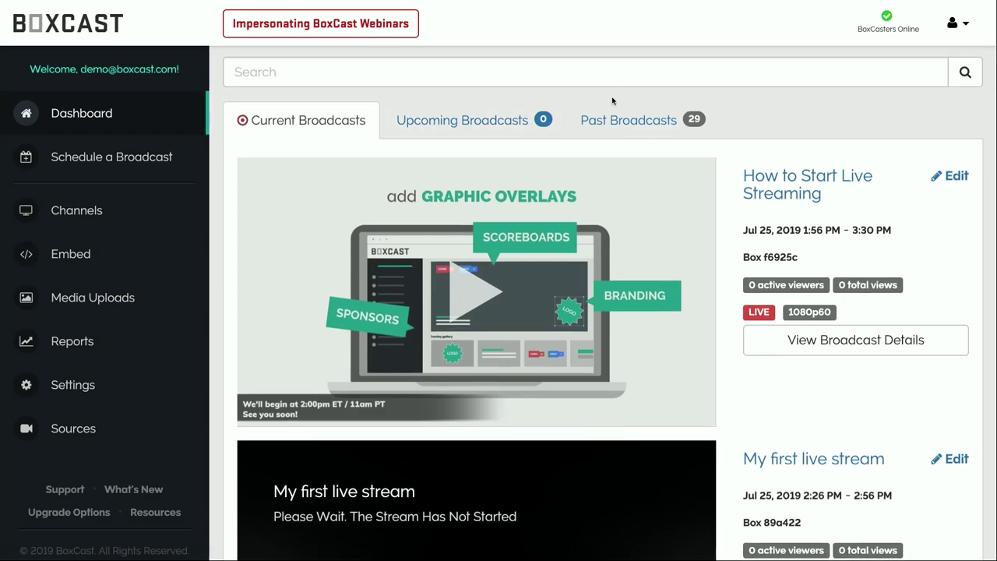
pyautogui.scroll(-1, 612, 101)
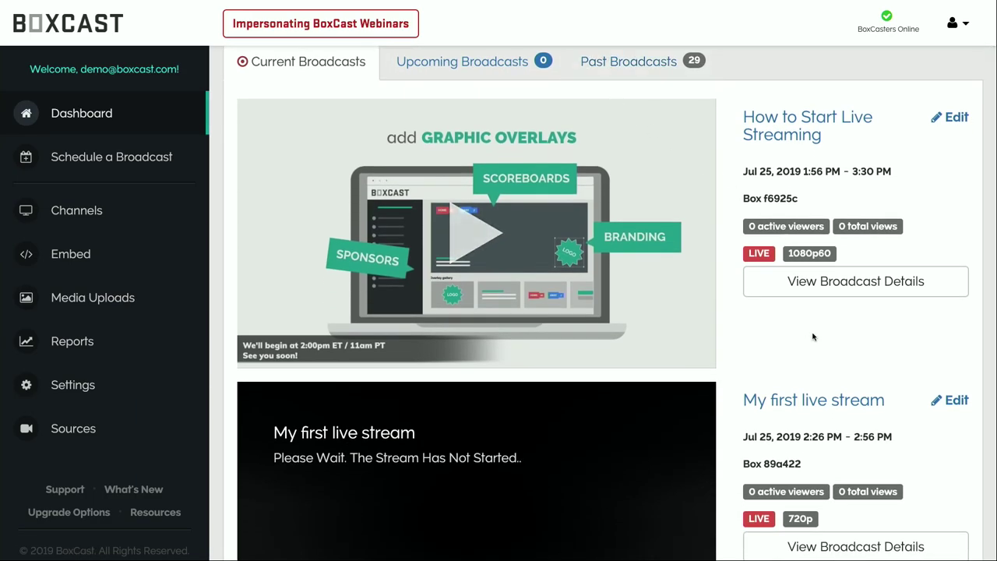
# View the details of the "How to Start Live Streaming" broadcast and check its diagnostics
pyautogui.click(839, 277)
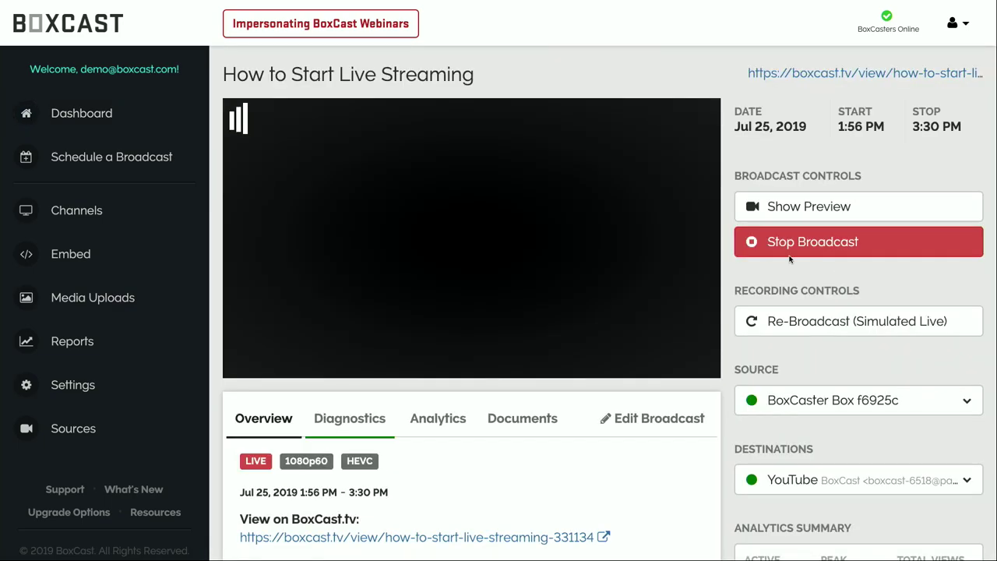
pyautogui.scroll(-2, 732, 249)
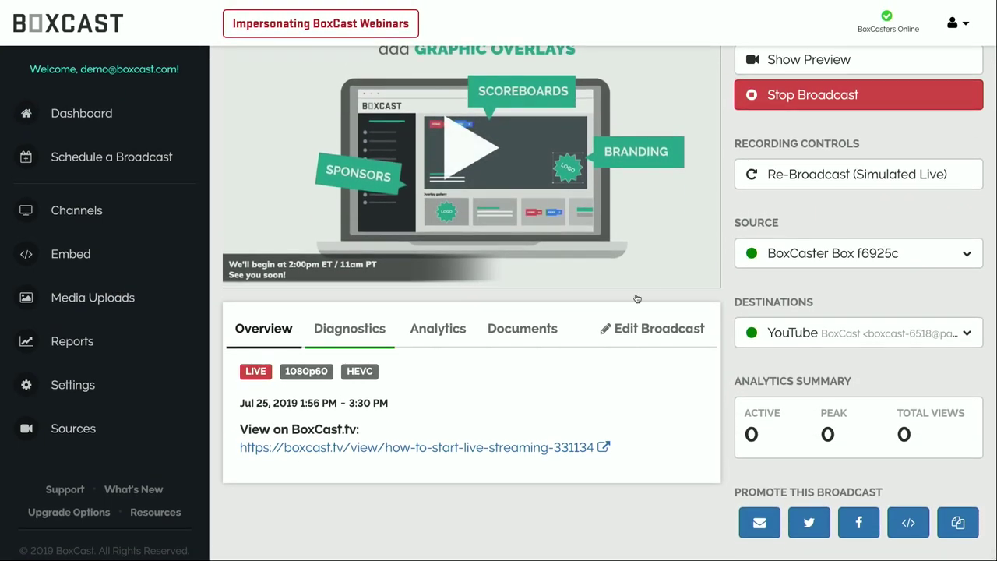
pyautogui.click(337, 334)
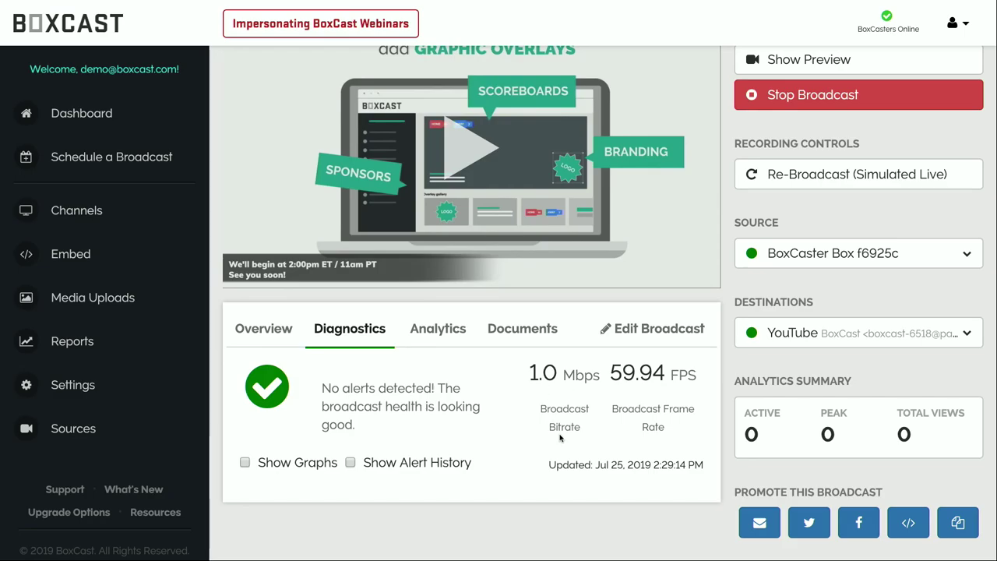
# Show the diagnostic graphs and examine the broadcast frame rate and the simulcast frame rate over time
pyautogui.click(244, 463)
pyautogui.scroll(-2, 316, 441)
pyautogui.scroll(-3, 317, 441)
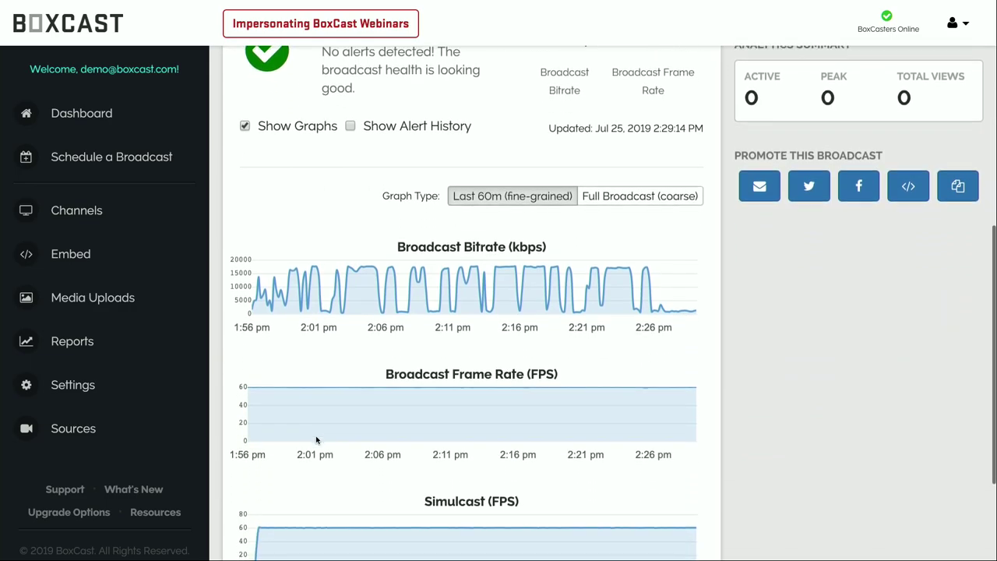
pyautogui.moveTo(594, 322)
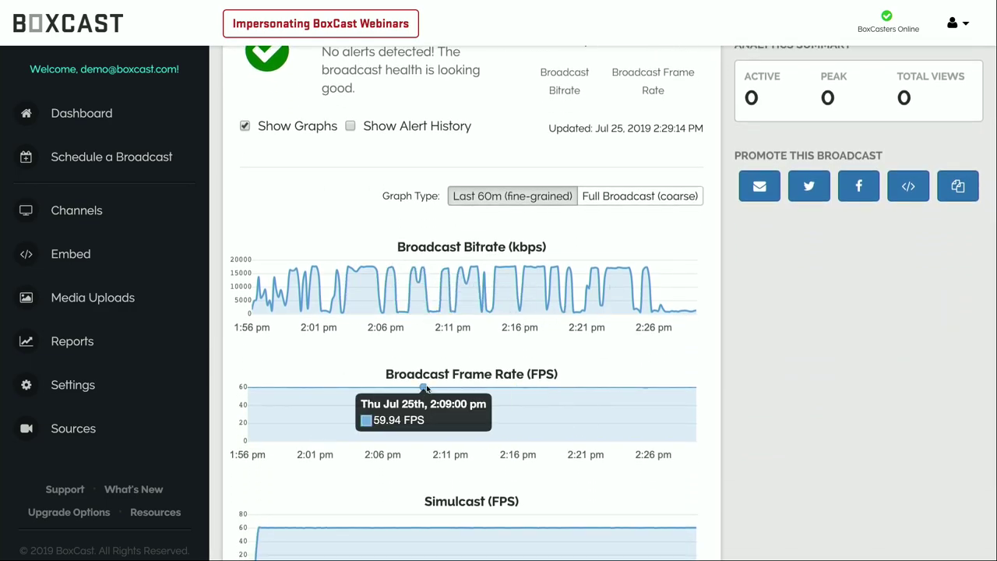
pyautogui.moveTo(466, 387)
pyautogui.scroll(-1, 466, 386)
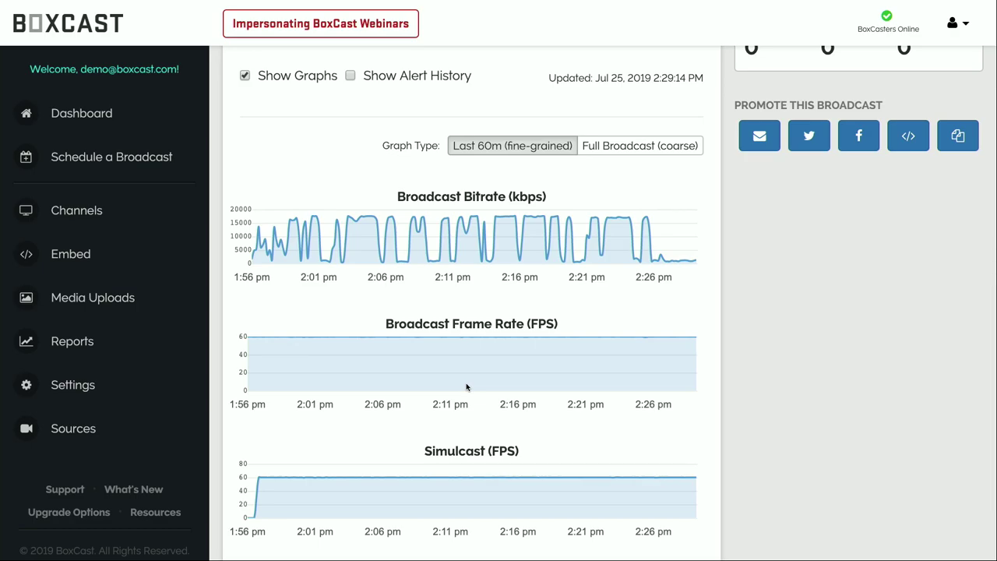
pyautogui.moveTo(421, 477)
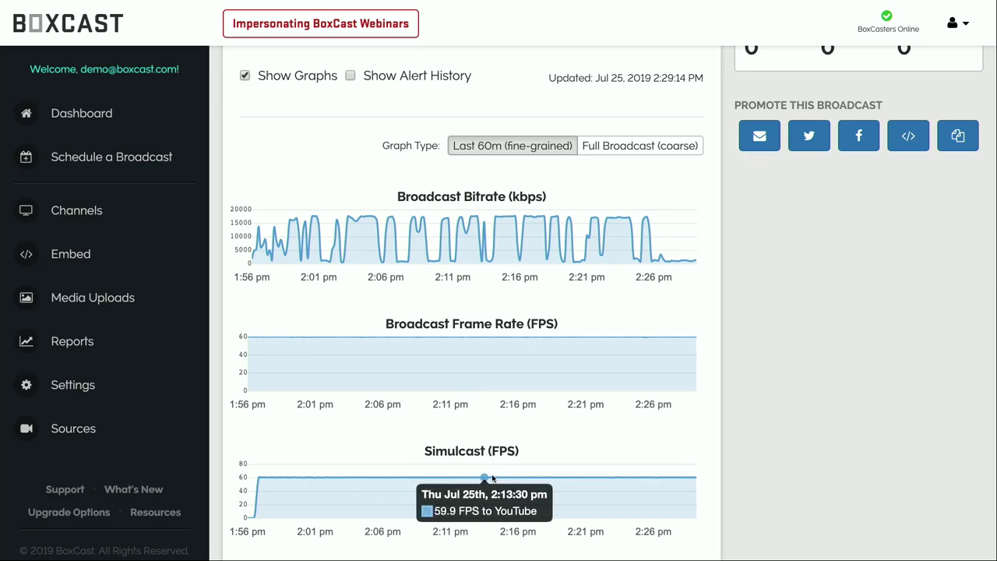
pyautogui.scroll(1, 514, 477)
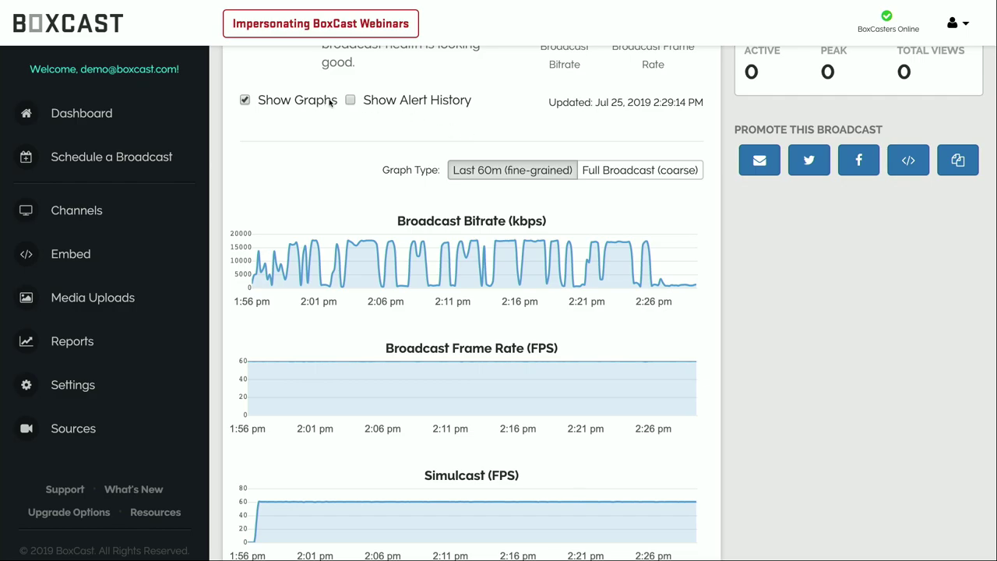
# Compare the high and low points on the live broadcast's bitrate graph
pyautogui.scroll(-2, 312, 205)
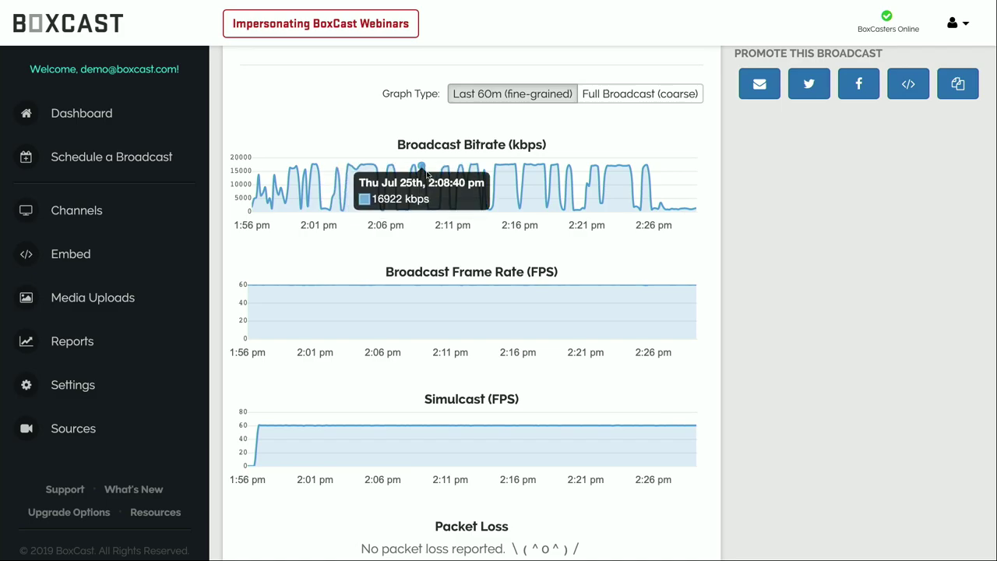
pyautogui.moveTo(435, 212)
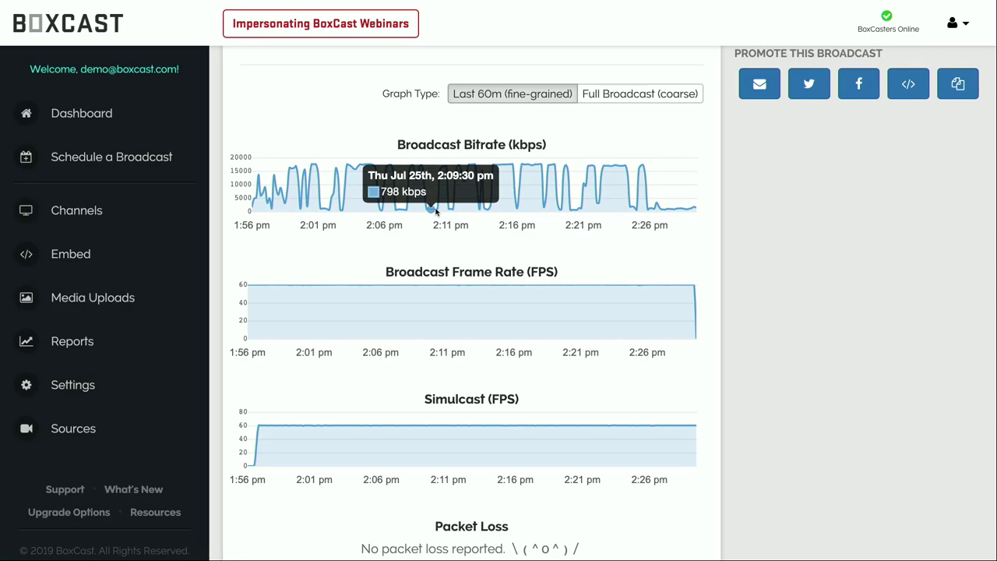
pyautogui.moveTo(543, 167)
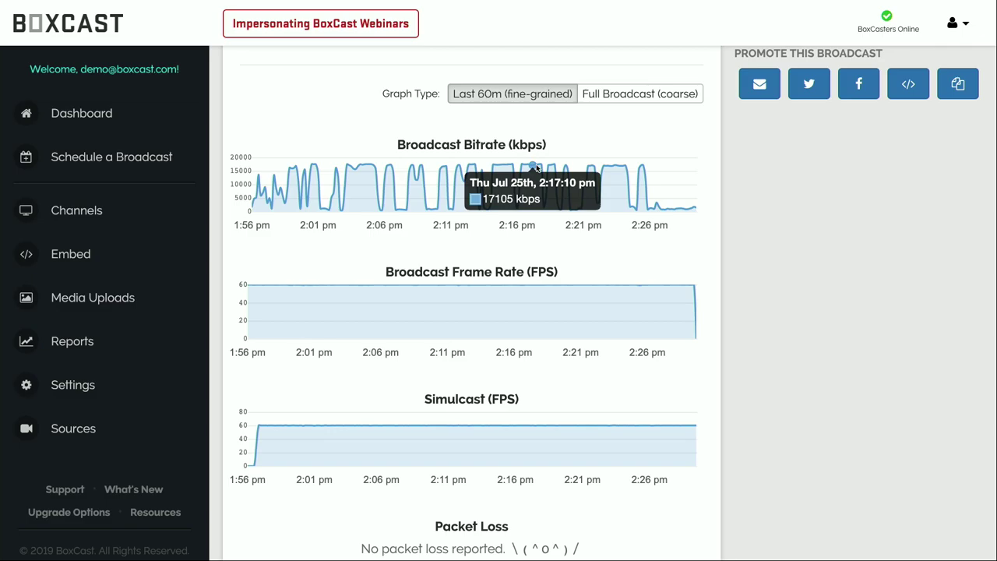
# Return to the dashboard and open the "Welcome to BoxCast!" recording from the past broadcasts
pyautogui.scroll(1, 536, 167)
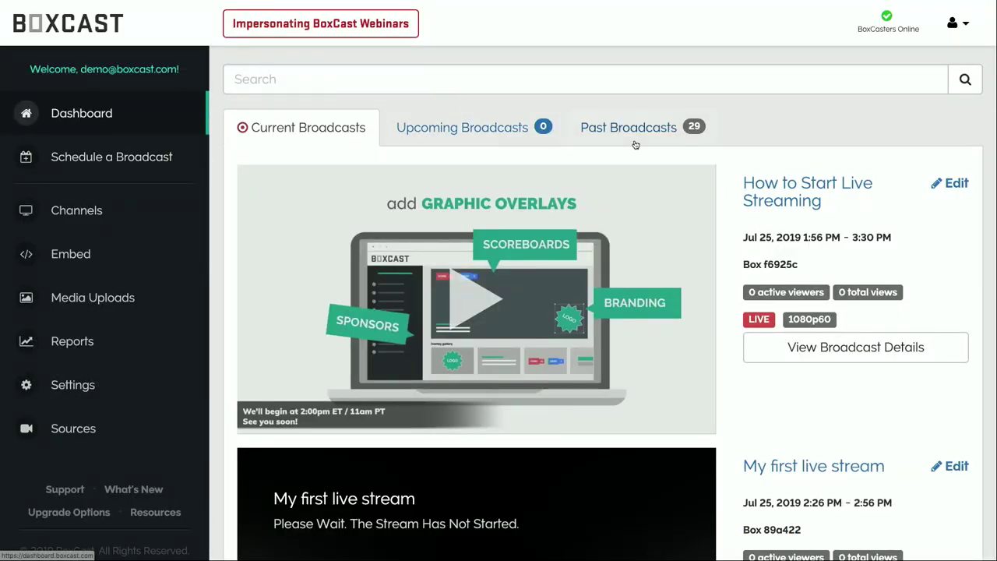
pyautogui.click(639, 134)
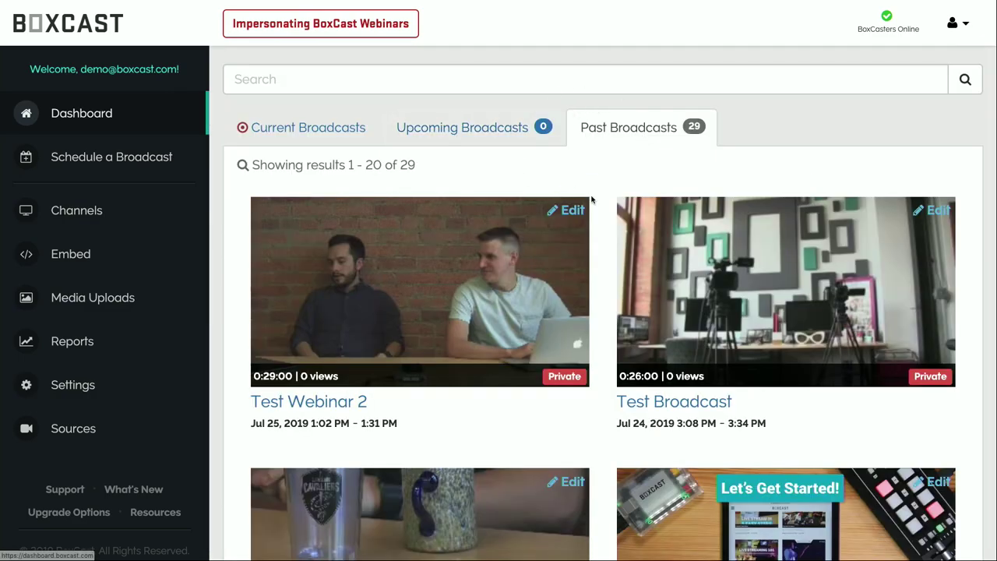
pyautogui.scroll(-6, 592, 201)
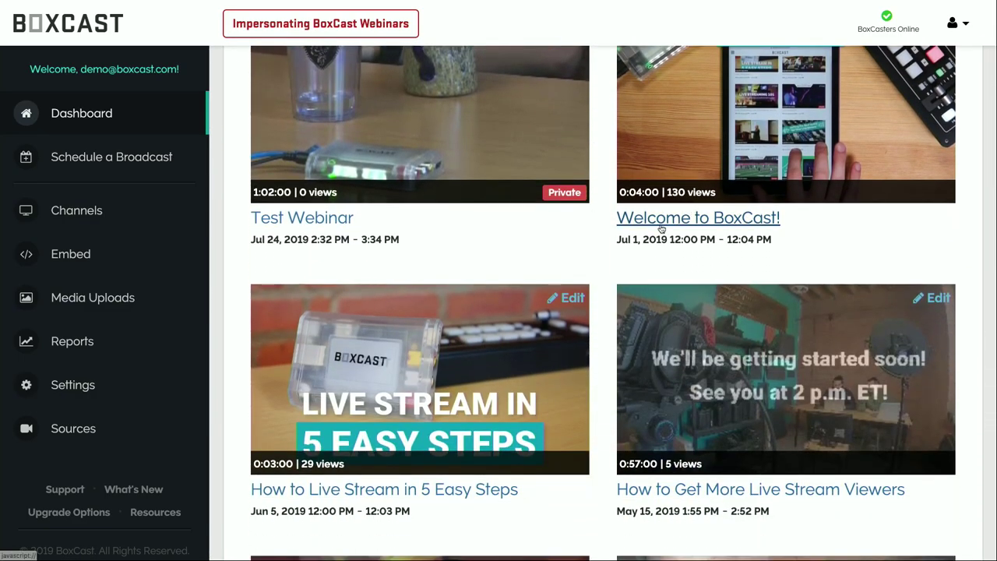
pyautogui.click(662, 227)
pyautogui.scroll(-1, 348, 348)
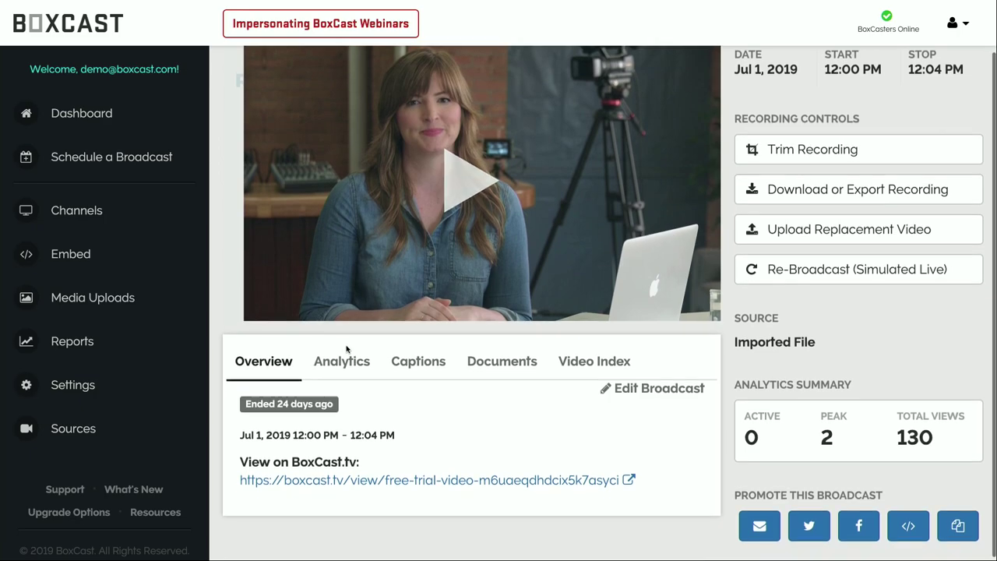
# Review the recording's analytics, including view totals, viewer locations and viewership by destination
pyautogui.click(342, 362)
pyautogui.scroll(-3, 431, 382)
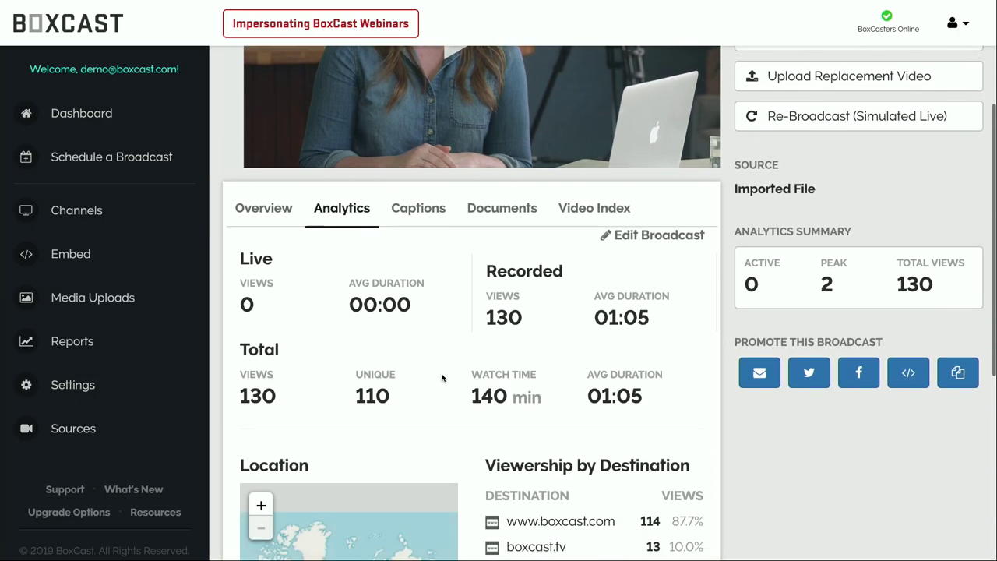
pyautogui.scroll(-6, 512, 355)
pyautogui.scroll(1, 537, 296)
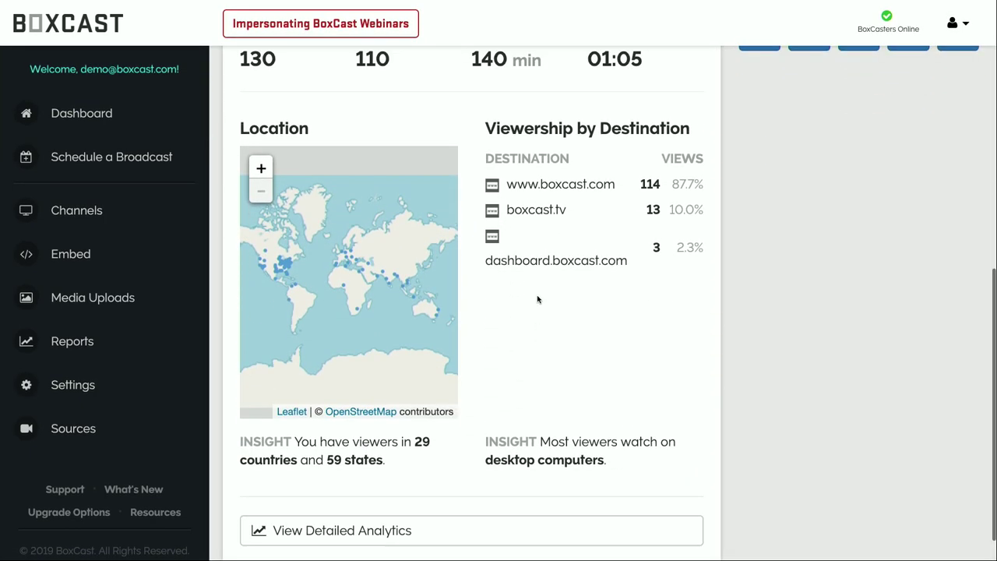
# Explore the viewer location map around North America at closer and wider zoom levels
pyautogui.click(261, 168)
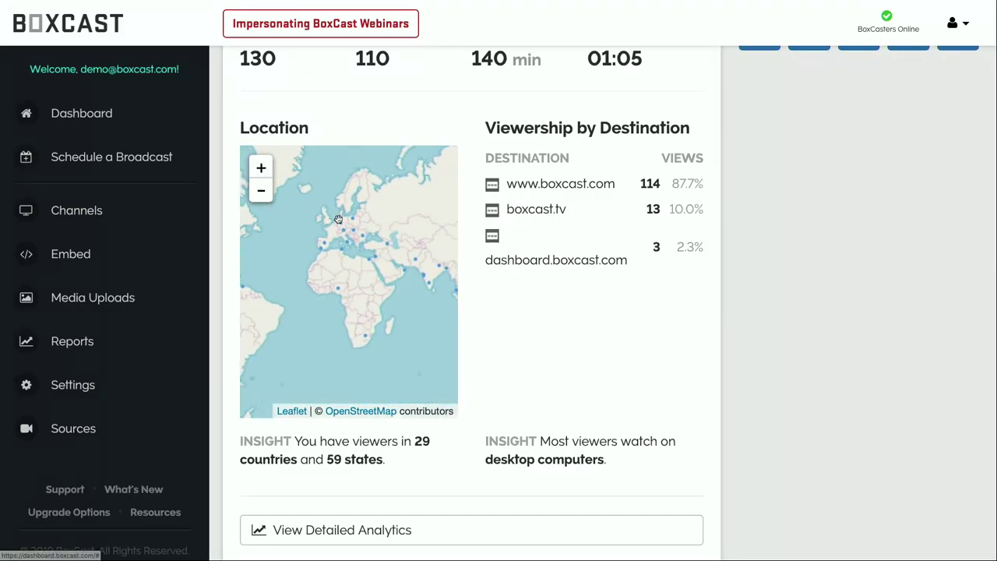
pyautogui.moveTo(337, 220); pyautogui.dragTo(452, 232)
pyautogui.moveTo(337, 243); pyautogui.dragTo(391, 250)
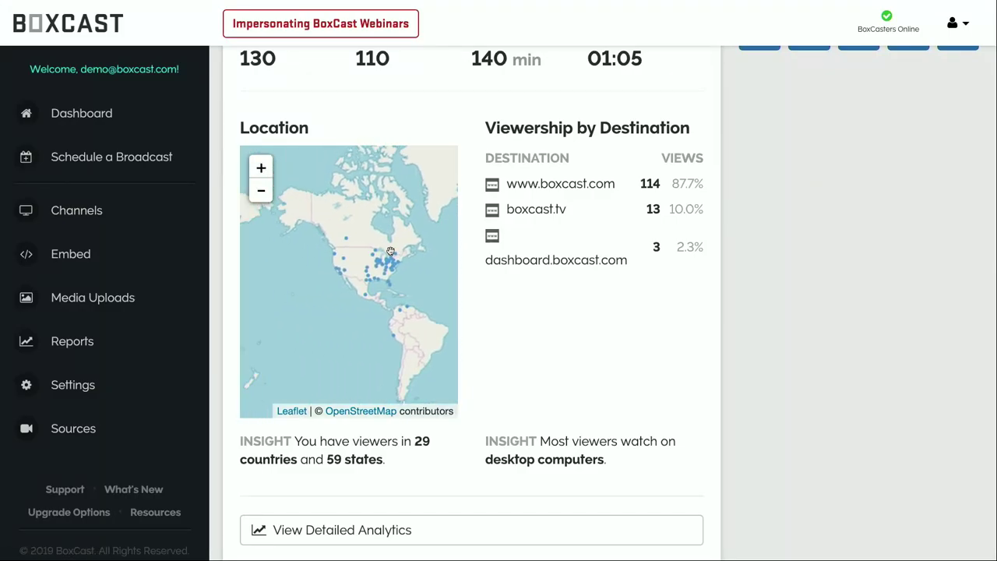
pyautogui.click(262, 169)
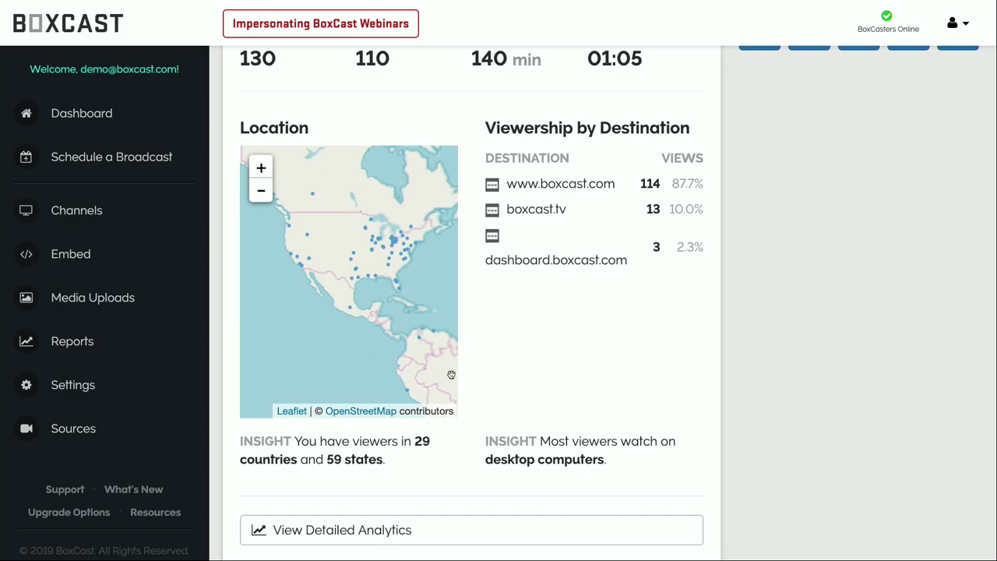
pyautogui.click(262, 192)
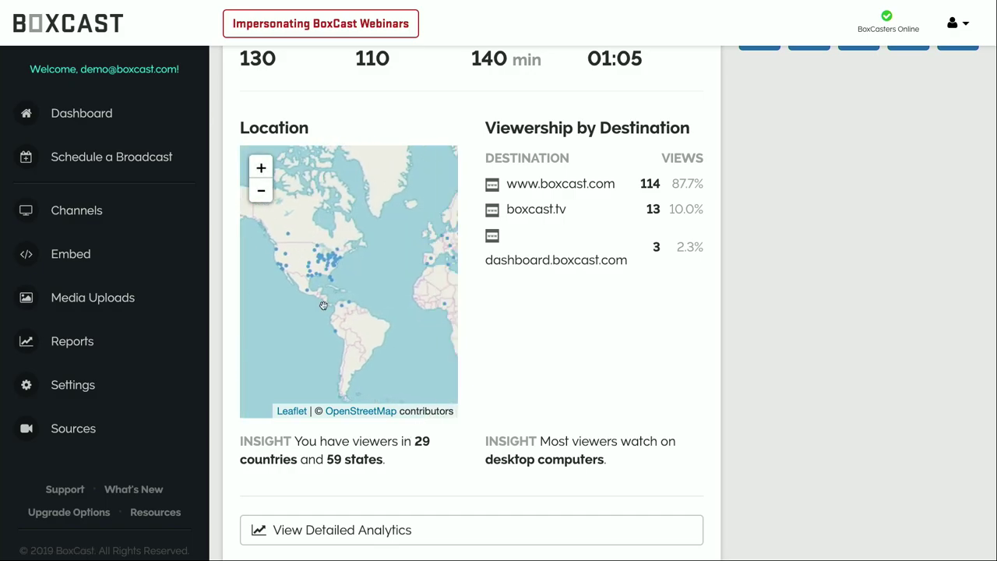
# Open the detailed analytics report for "Welcome to BoxCast!" and review its summary and viewing-time charts
pyautogui.click(398, 538)
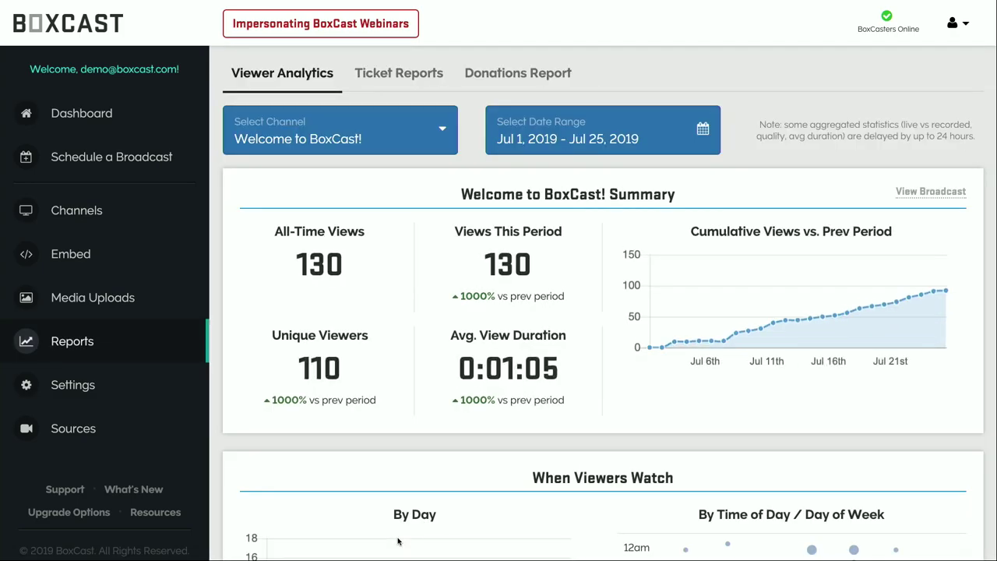
pyautogui.scroll(-4, 397, 541)
pyautogui.scroll(3, 398, 541)
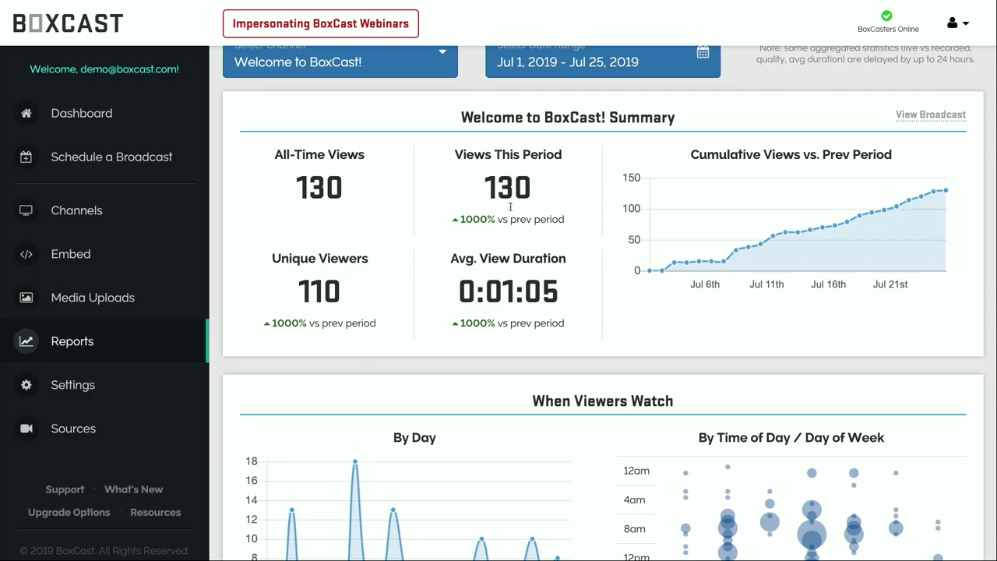
pyautogui.scroll(-3, 508, 209)
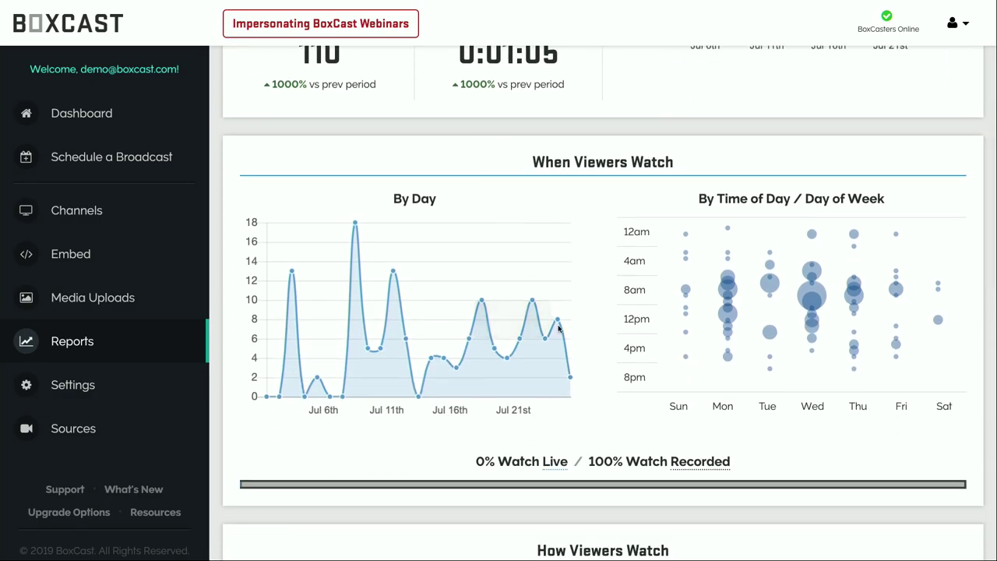
pyautogui.scroll(4, 558, 330)
pyautogui.scroll(1, 653, 181)
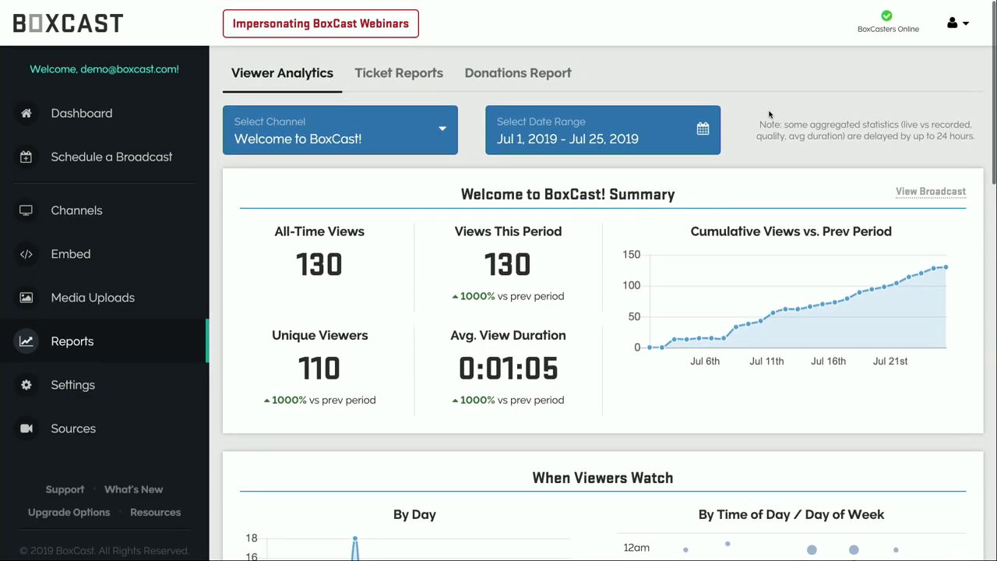
# Examine how viewers watch, checking the device type and playback quality charts
pyautogui.scroll(-5, 646, 226)
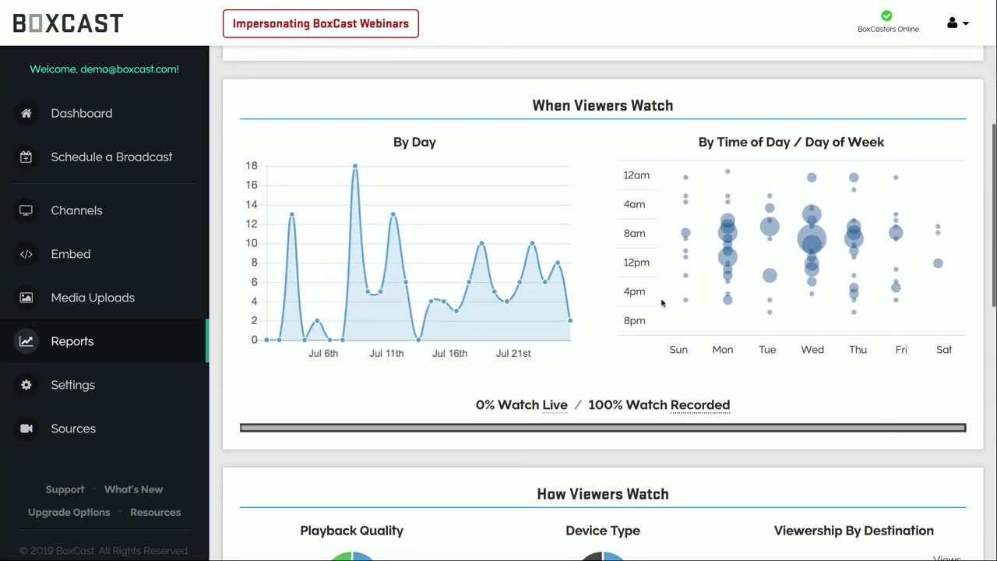
pyautogui.scroll(-2, 465, 417)
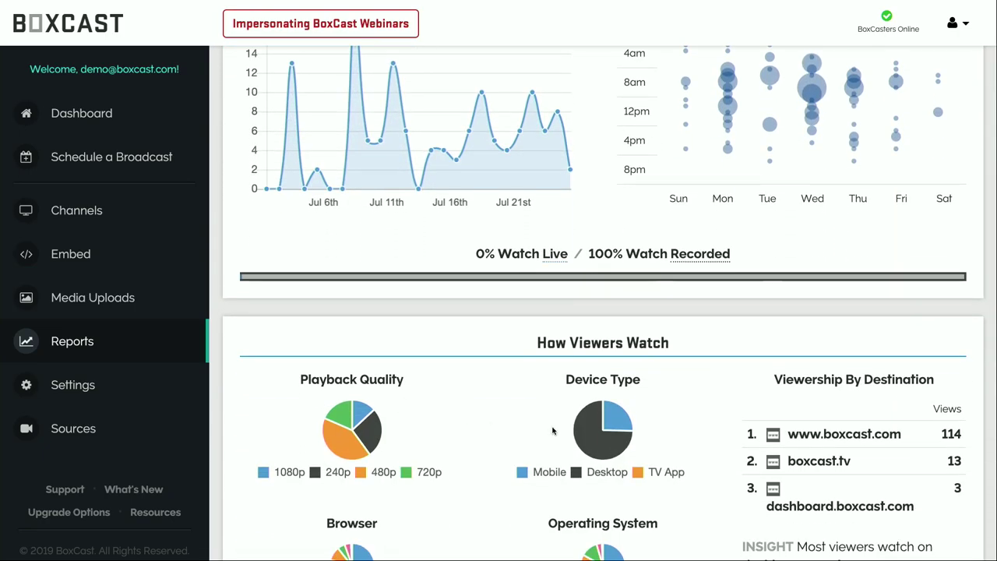
pyautogui.scroll(-2, 555, 433)
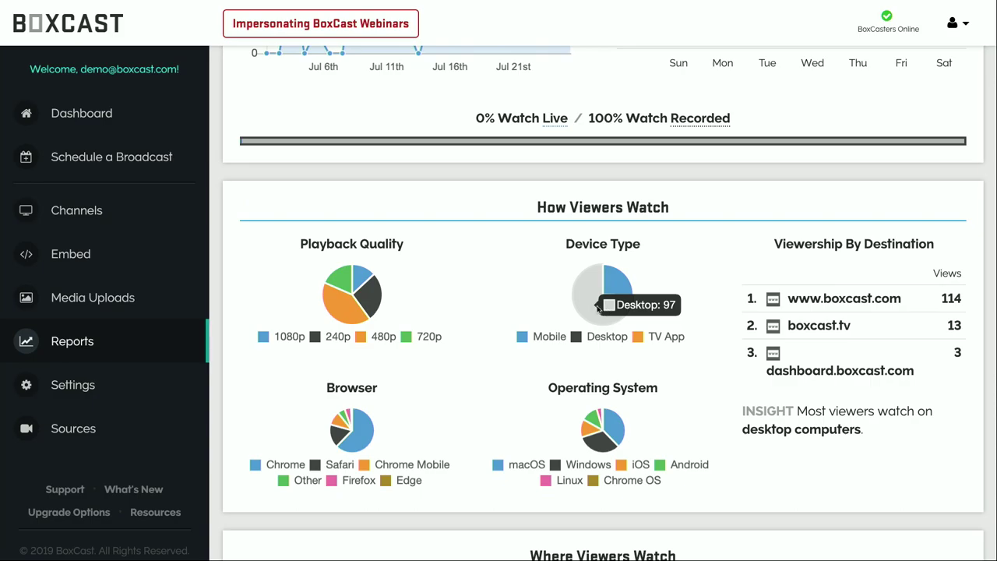
pyautogui.moveTo(617, 289)
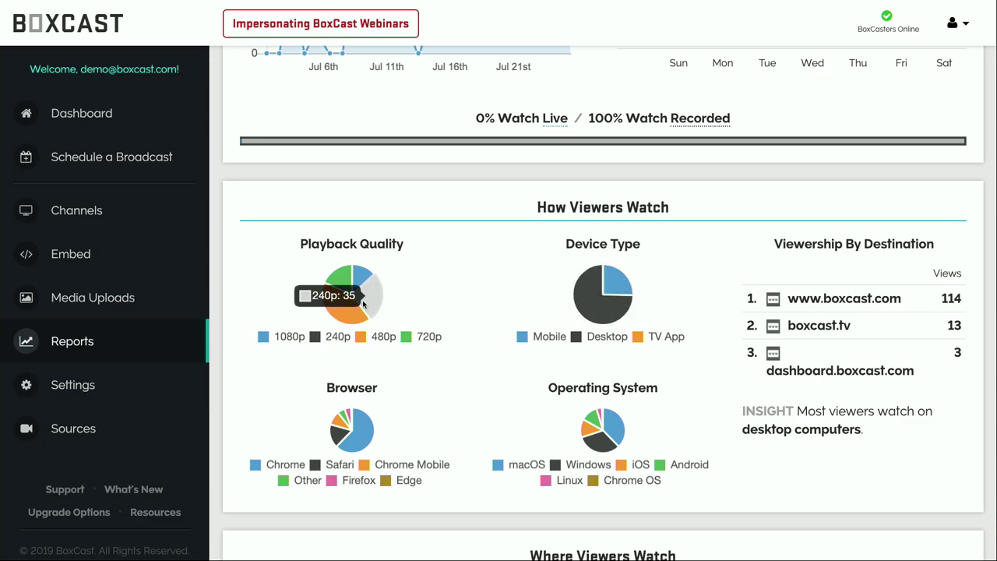
pyautogui.moveTo(348, 314)
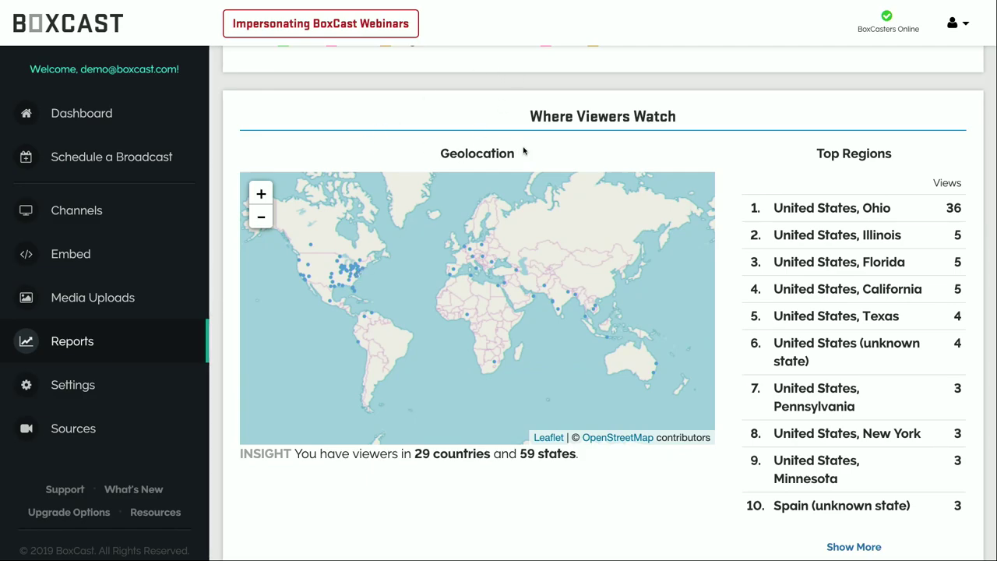
# Expand the Top Regions list under Where Viewers Watch to see further regions
pyautogui.scroll(-1, 523, 152)
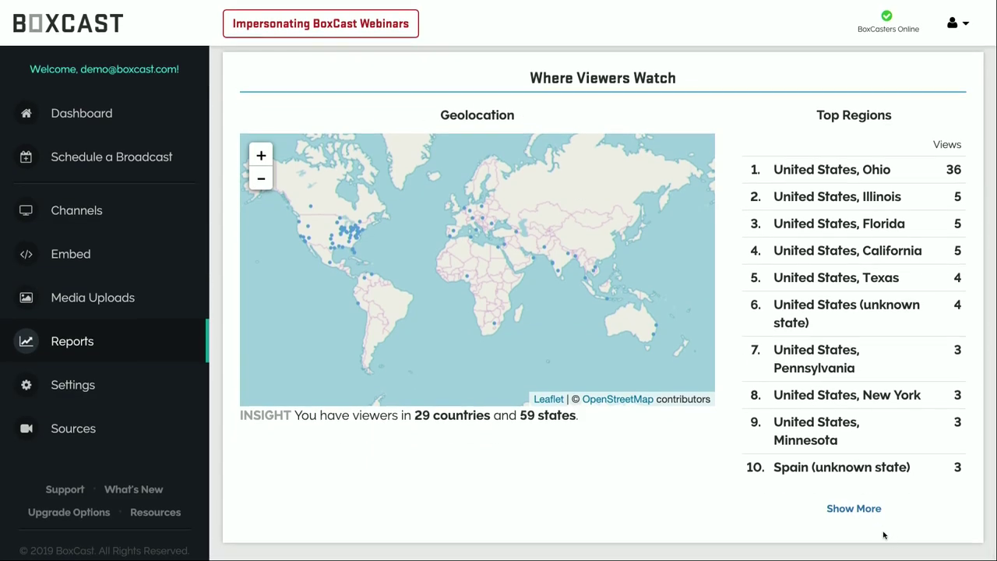
pyautogui.click(865, 512)
pyautogui.scroll(-2, 865, 511)
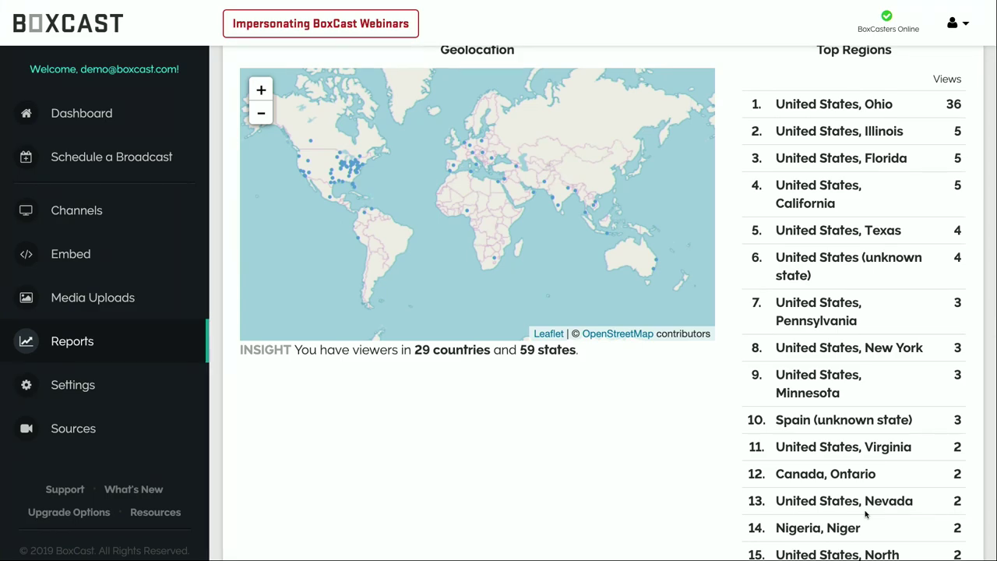
# Load more entries in the Top Regions list and review the lower-ranked regions
pyautogui.scroll(-6, 865, 512)
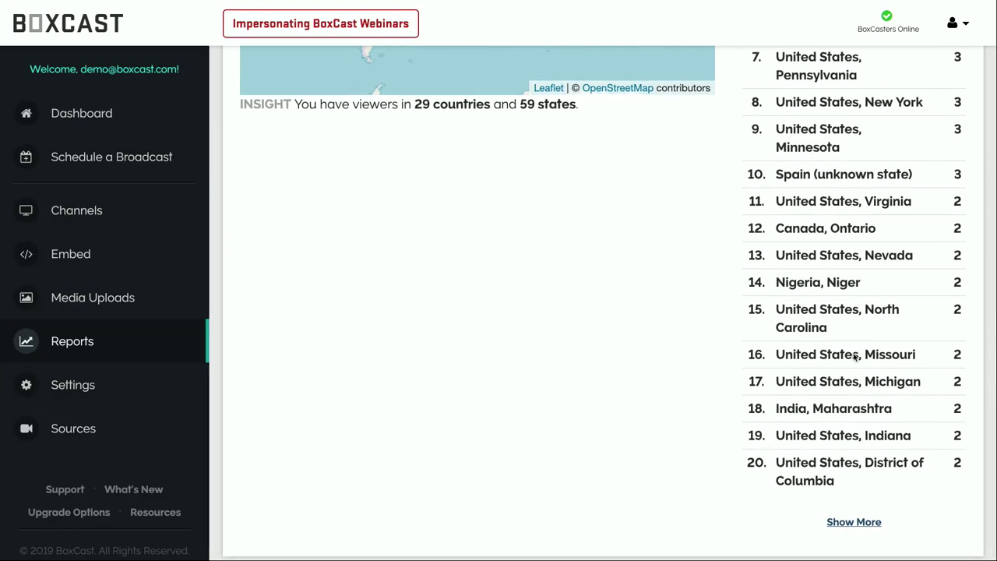
pyautogui.click(853, 523)
pyautogui.scroll(-5, 857, 518)
pyautogui.click(854, 510)
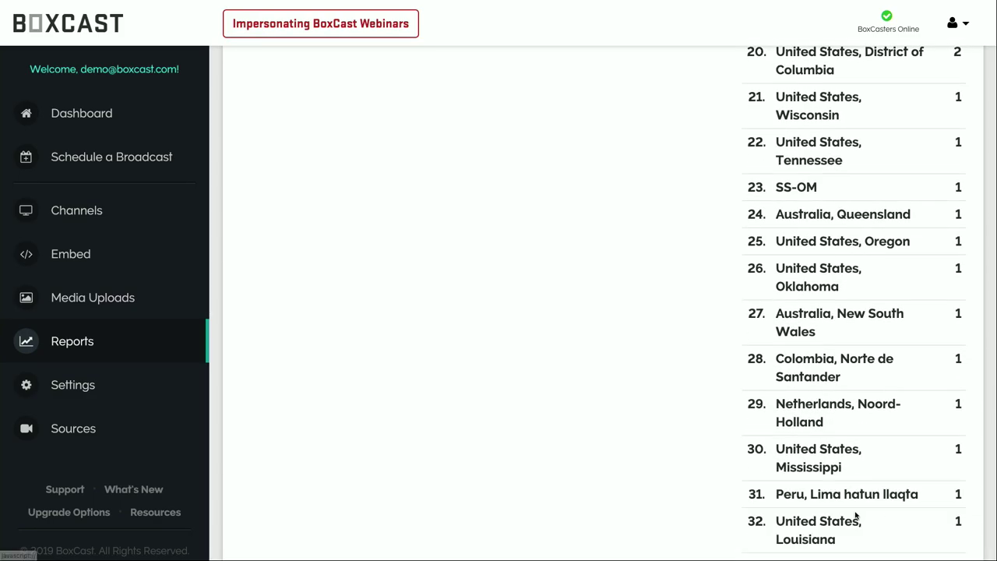
pyautogui.scroll(-4, 856, 516)
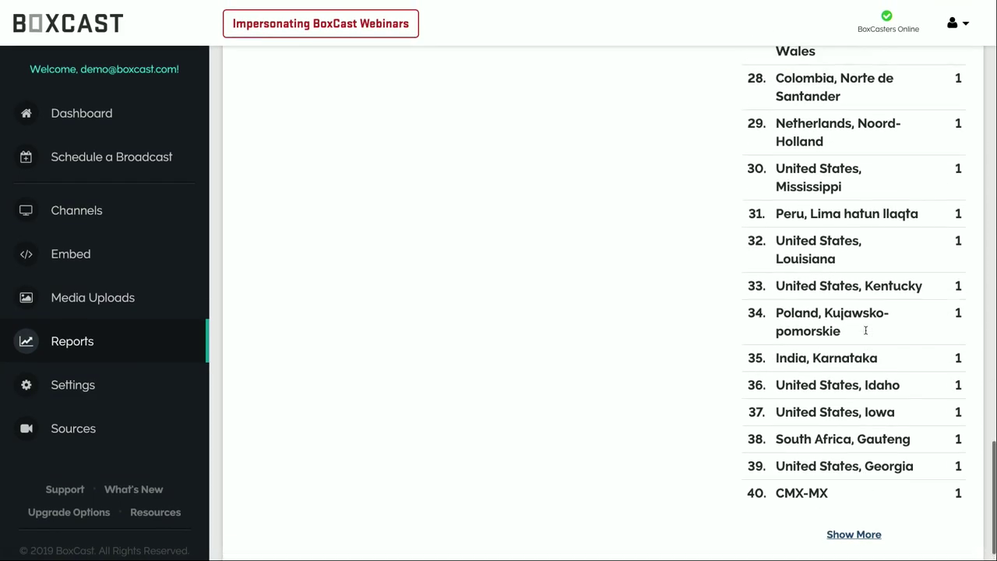
# Explore the Geolocation map under Where Viewers Watch, zooming in on viewer locations across the United States
pyautogui.scroll(14, 865, 330)
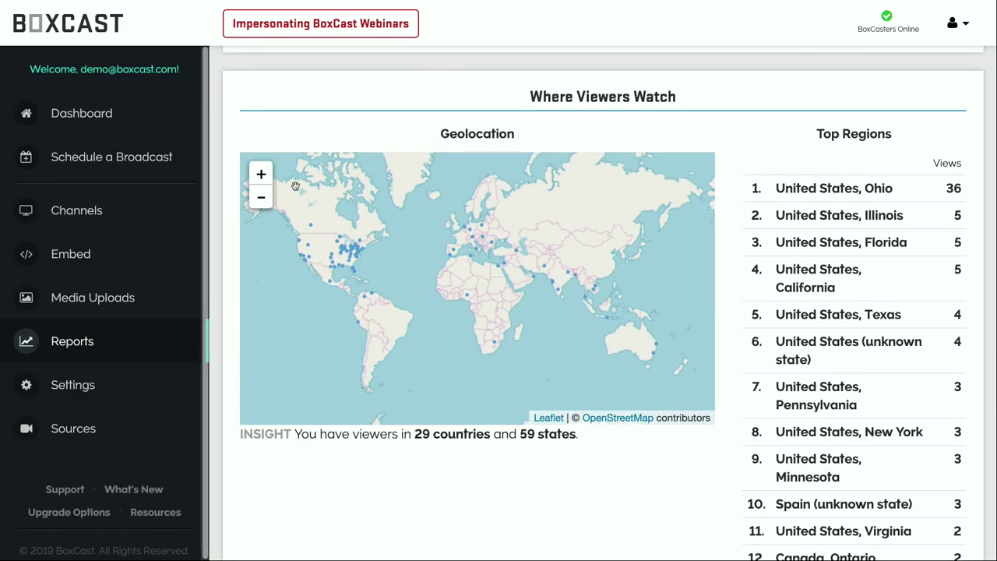
pyautogui.click(261, 174)
pyautogui.moveTo(370, 244); pyautogui.dragTo(557, 310)
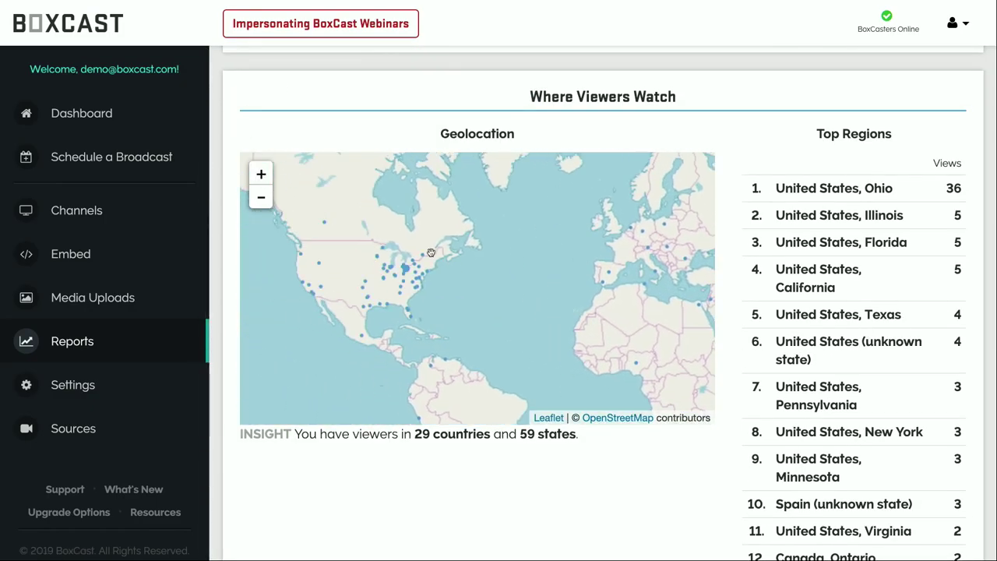
pyautogui.moveTo(431, 253); pyautogui.dragTo(510, 269)
pyautogui.click(261, 174)
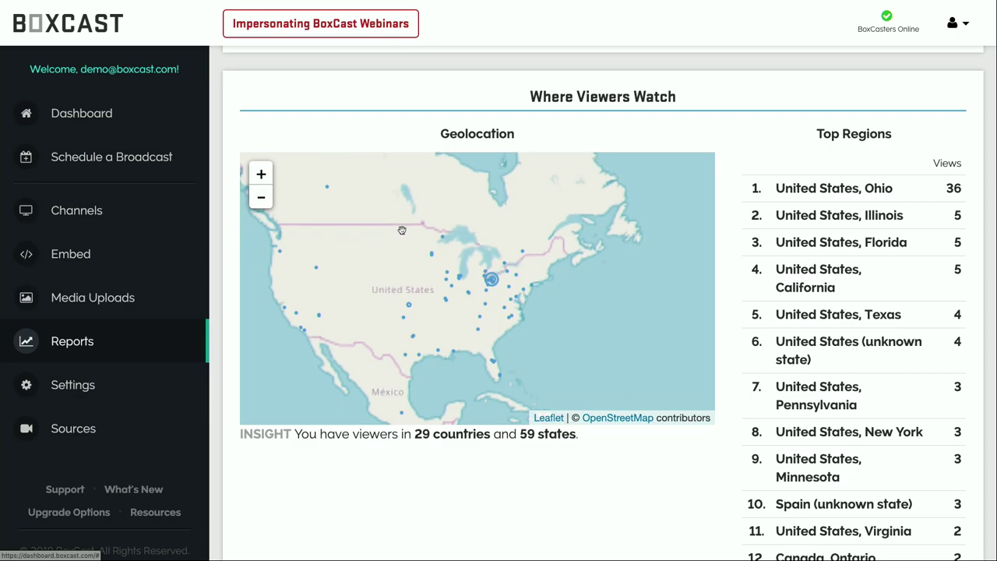
pyautogui.moveTo(319, 195); pyautogui.dragTo(391, 210)
pyautogui.click(261, 175)
pyautogui.click(261, 199)
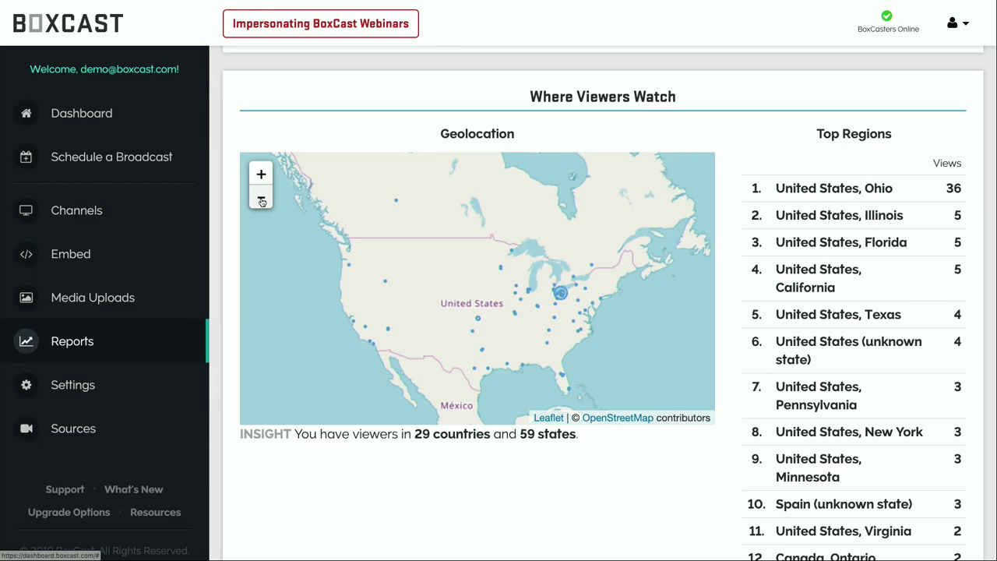
# Return to the current broadcasts and open the broadcast details of "My first live stream"
pyautogui.click(83, 115)
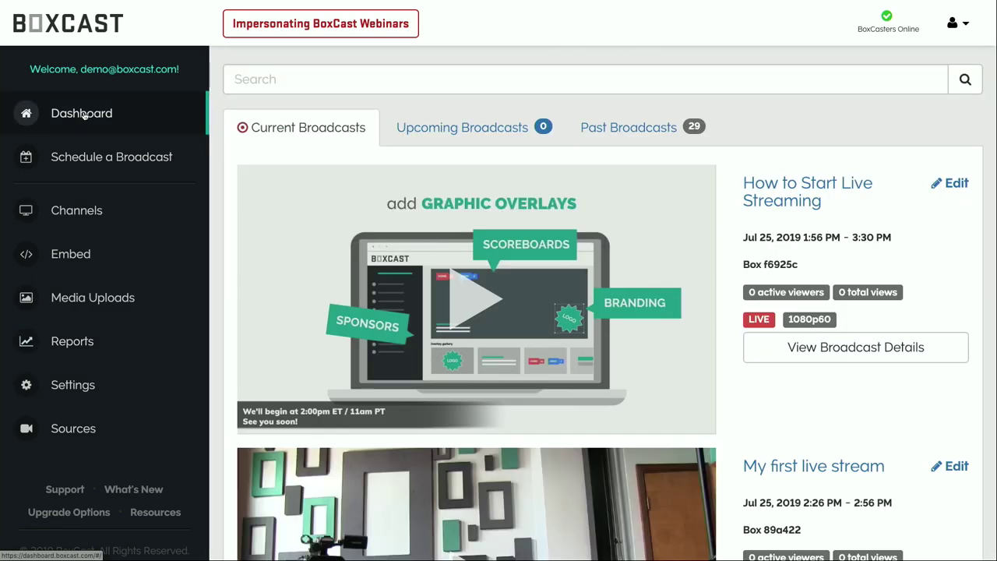
pyautogui.scroll(-2, 426, 169)
pyautogui.scroll(-1, 425, 169)
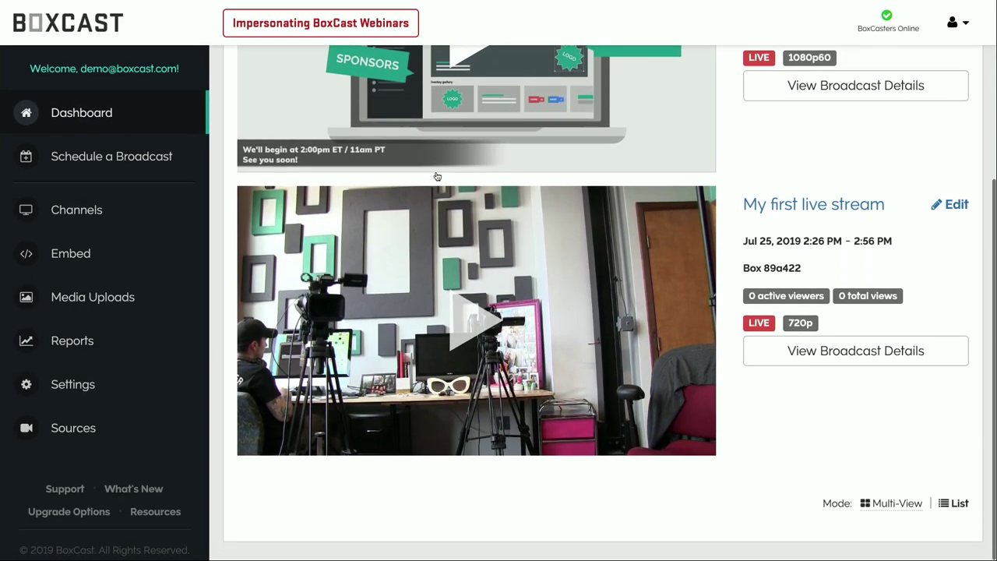
pyautogui.click(851, 355)
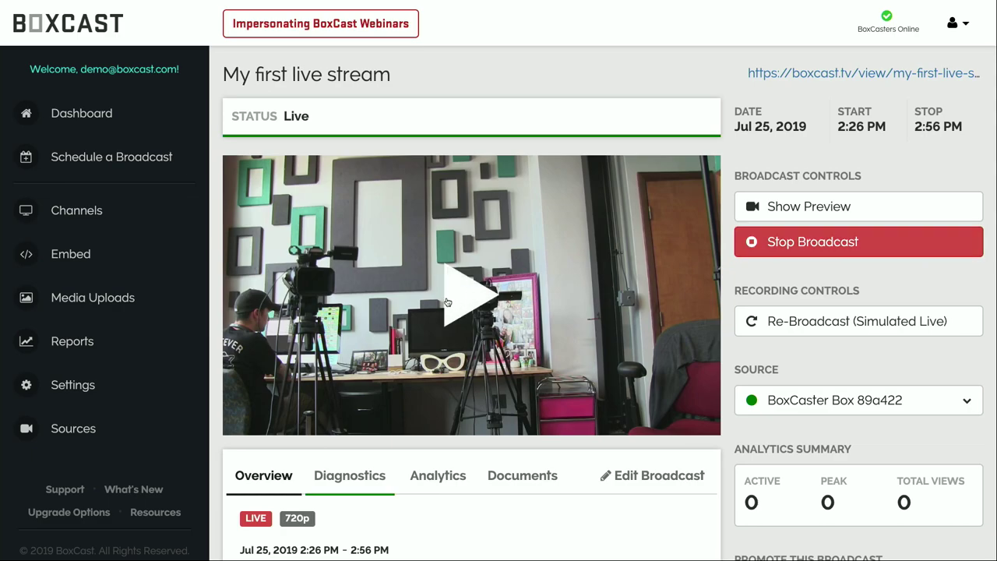
# Play the live video of "My first live stream" on its details page and return to the dashboard
pyautogui.click(466, 297)
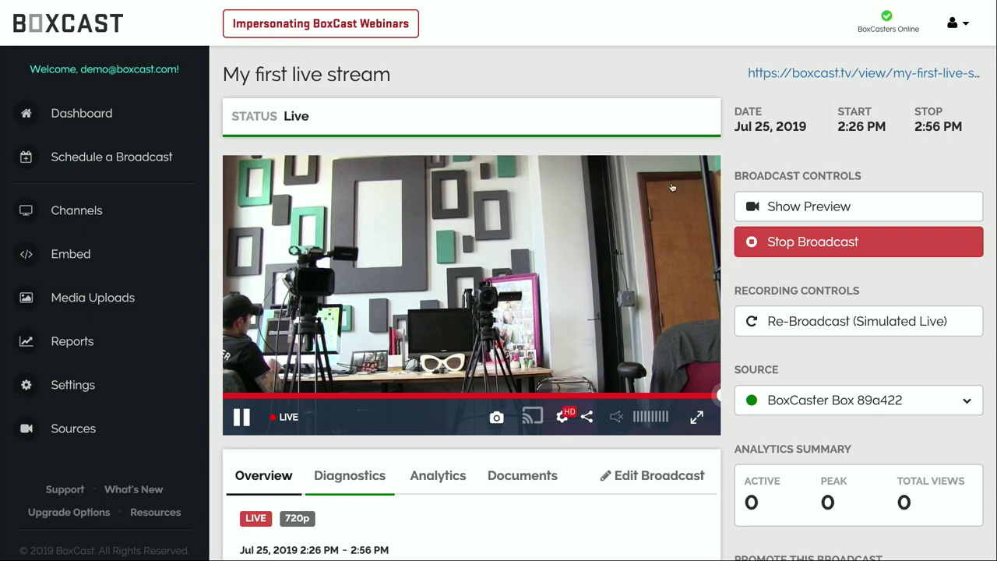
pyautogui.scroll(-1, 696, 179)
pyautogui.scroll(-1, 696, 179)
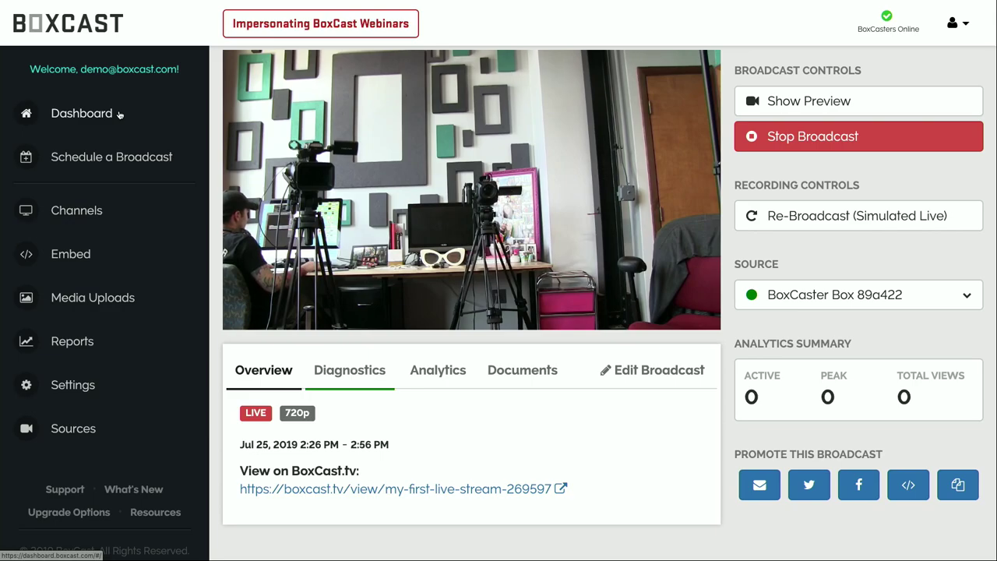
pyautogui.click(81, 114)
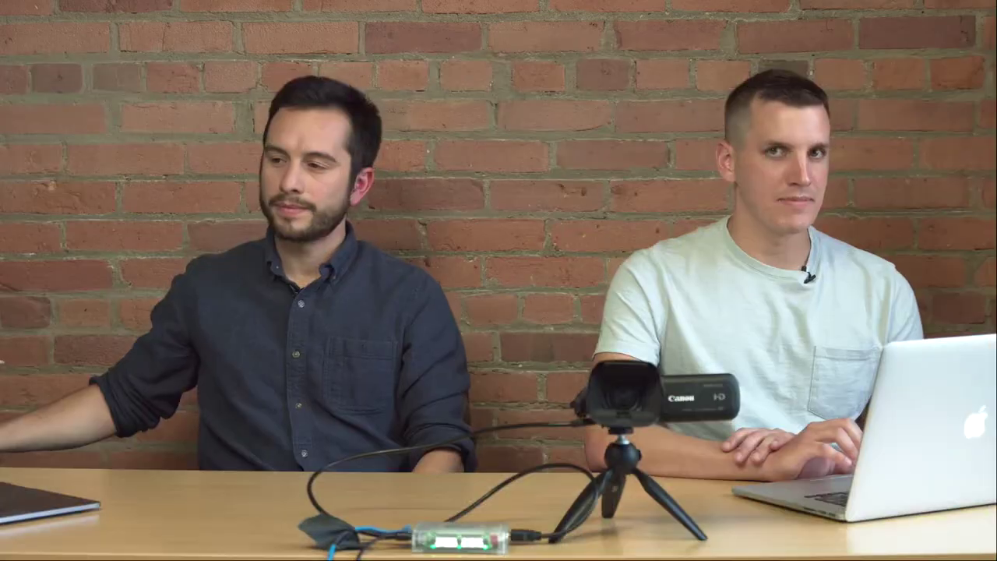